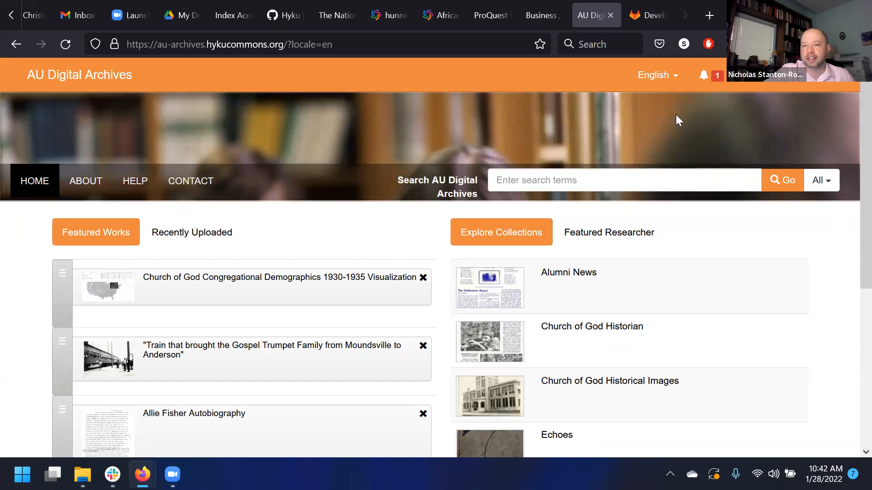
Open the Features configuration page from the repository dashboard
click(765, 74)
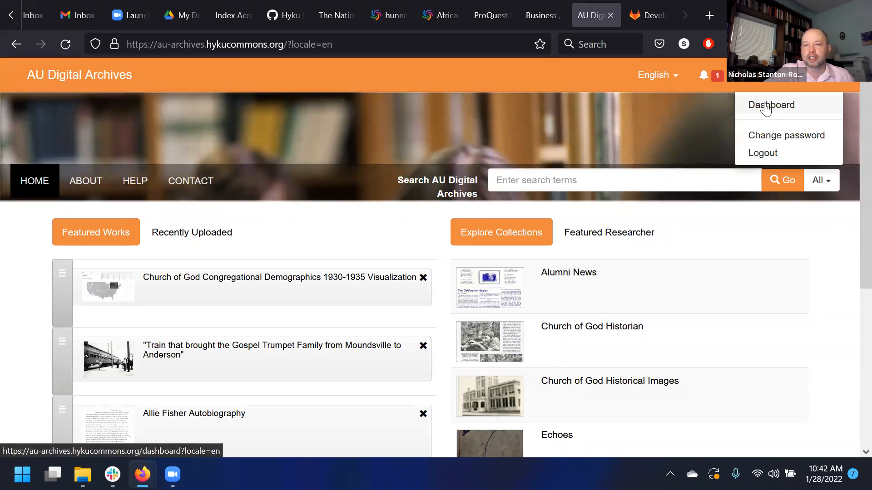
click(767, 105)
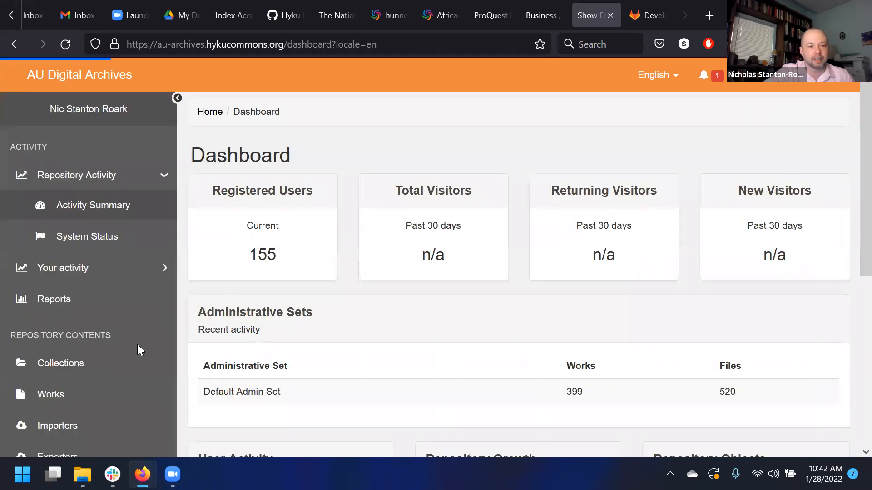
scroll(136, 344, down, 6)
click(86, 402)
scroll(89, 258, down, 5)
scroll(93, 340, down, 1)
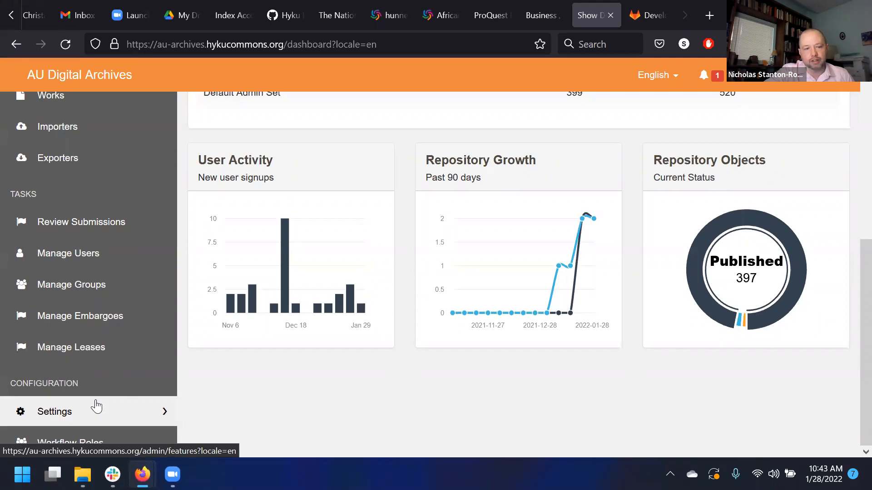
click(96, 407)
scroll(94, 407, down, 1)
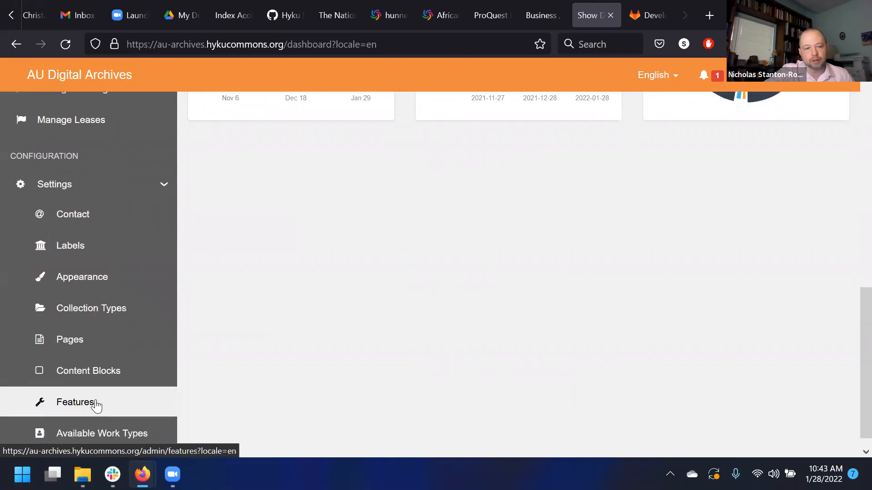
click(94, 405)
Review the list of repository features and read the description of the Proxy deposit feature
scroll(553, 369, down, 10)
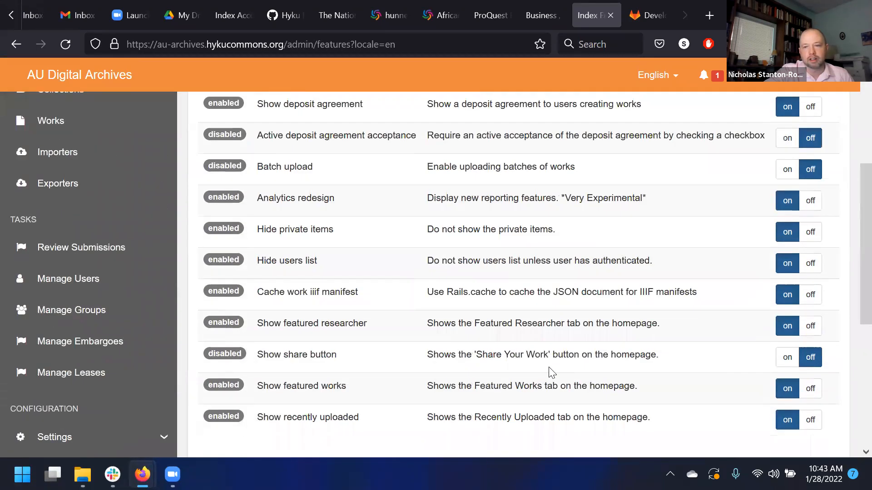
scroll(674, 309, up, 10)
scroll(688, 254, down, 2)
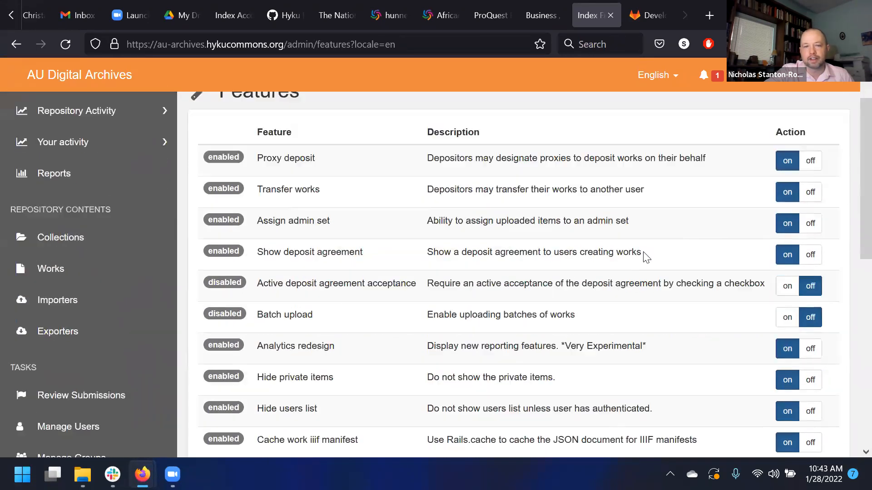
scroll(772, 141, up, 2)
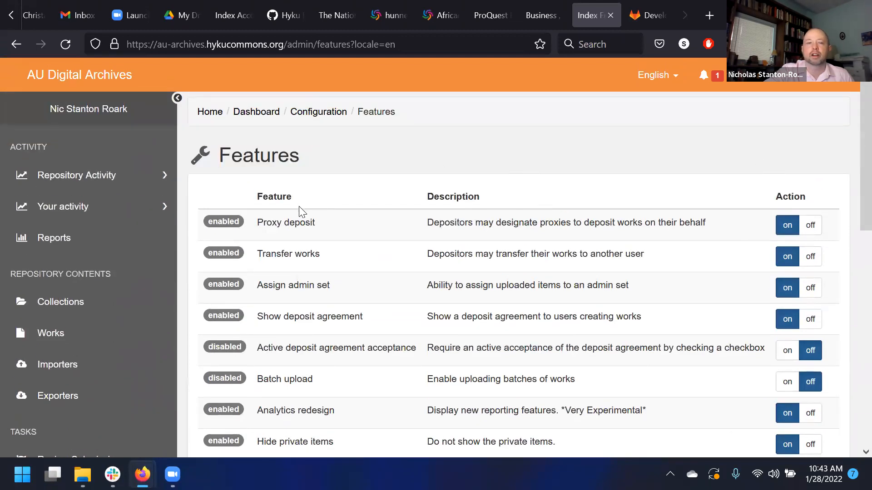
drag(289, 196, 256, 196)
click(256, 196)
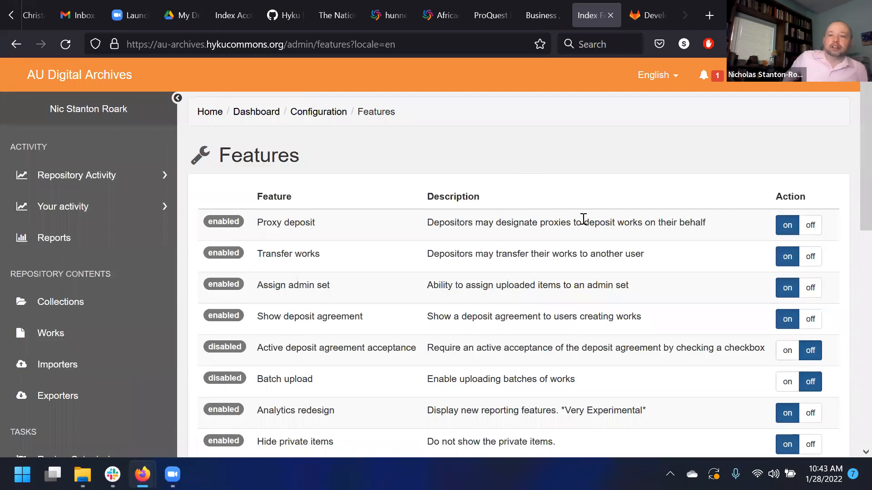
scroll(633, 261, down, 2)
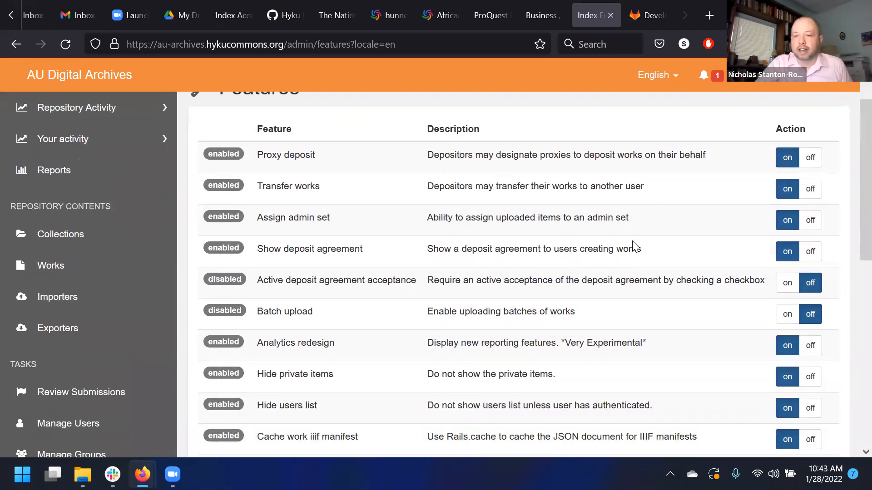
scroll(632, 261, up, 2)
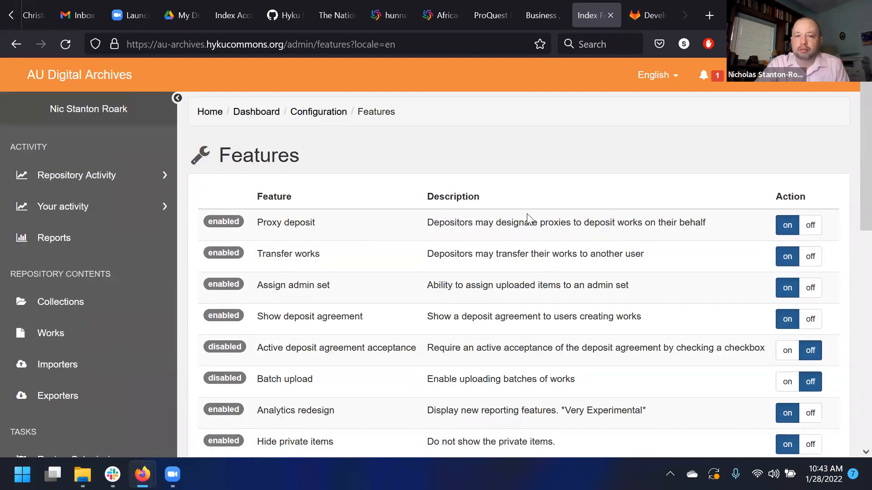
drag(705, 223, 652, 219)
click(645, 219)
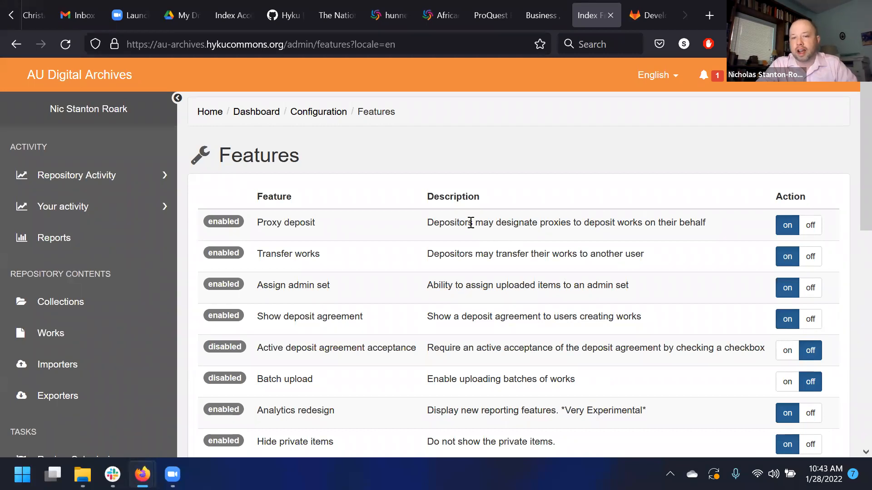
drag(473, 223, 465, 222)
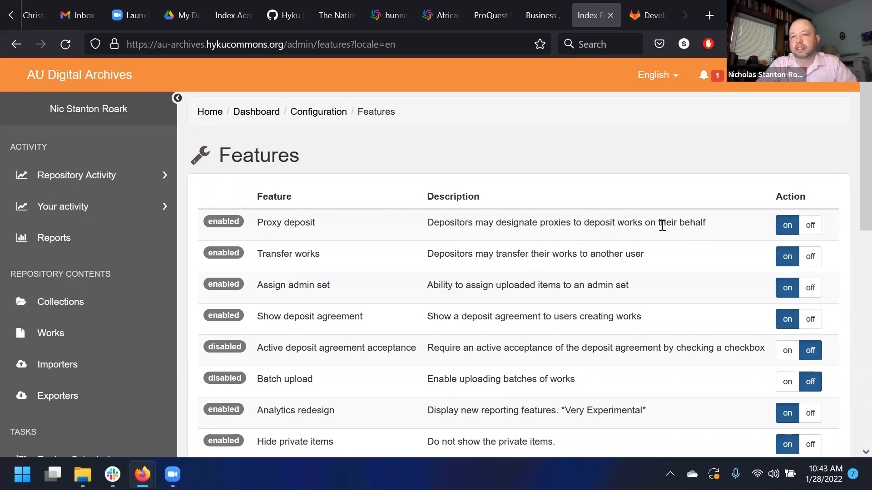
Open the proxy management page for your own activity and delete the current proxy user
click(162, 209)
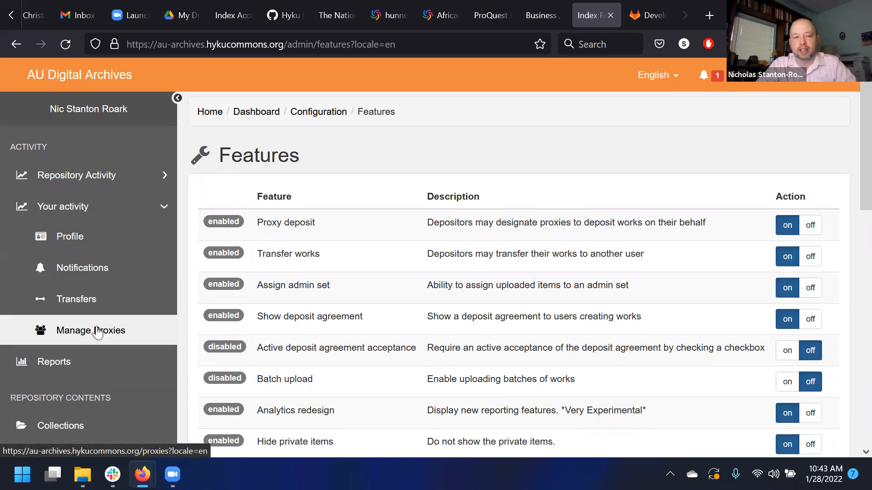
click(98, 333)
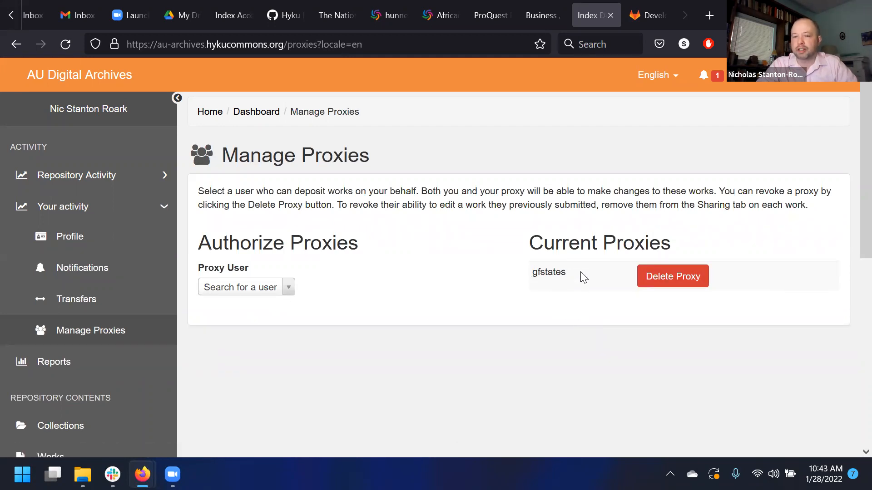
click(670, 284)
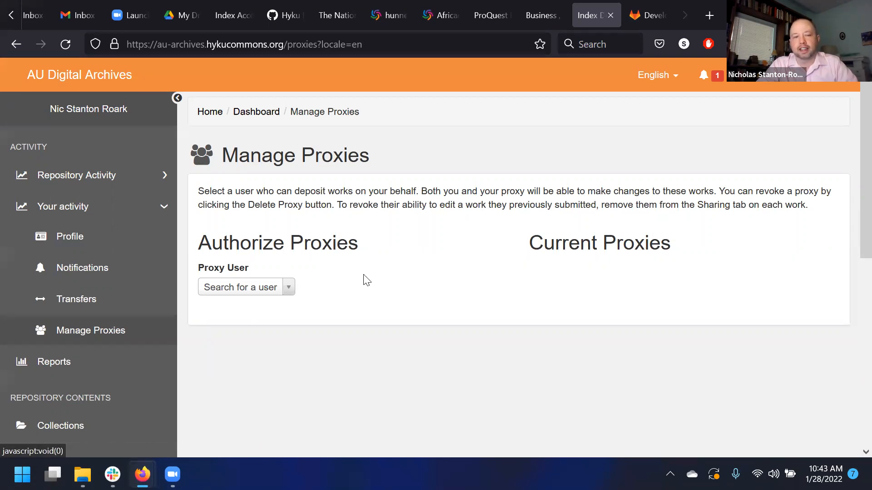
Return to the Features configuration page and read the description of the Transfer works feature
scroll(102, 303, down, 7)
scroll(121, 418, down, 5)
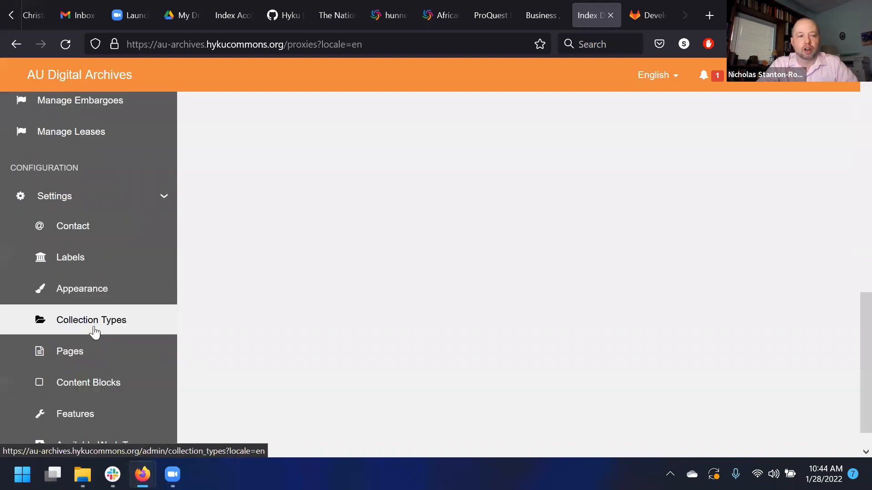
click(109, 411)
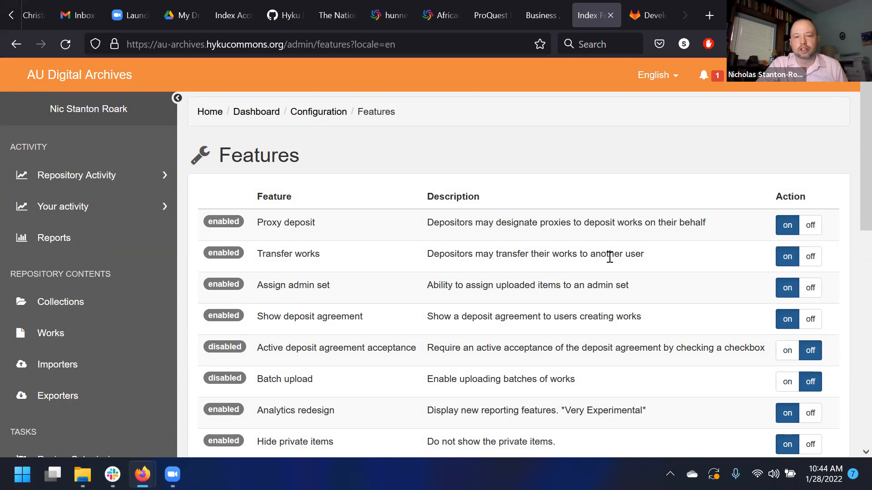
drag(640, 255, 463, 267)
click(459, 262)
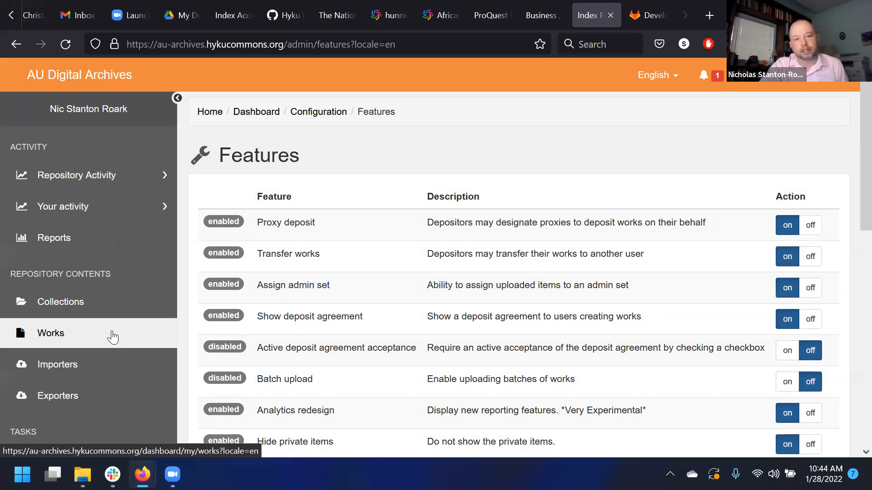
Open the list of your own works and view the actions available for "Brief History of our Church of God Work in India"
click(112, 336)
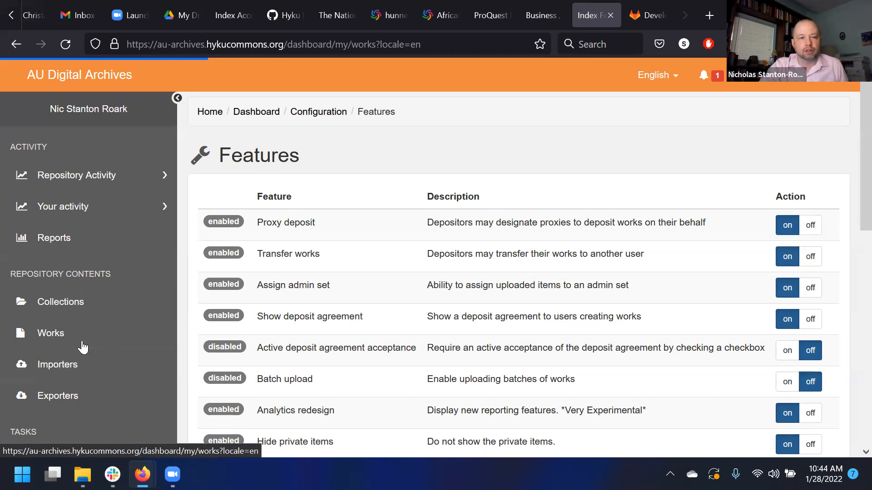
scroll(89, 335, down, 1)
scroll(89, 335, down, 1)
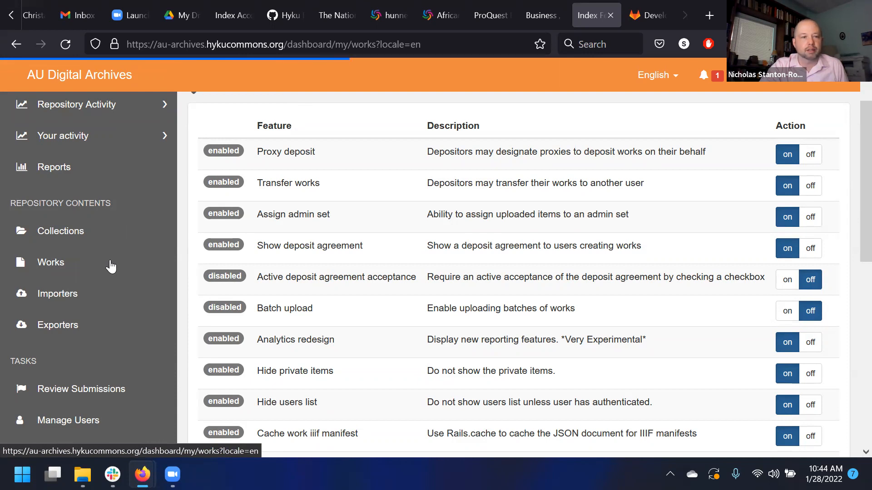
scroll(132, 282, up, 3)
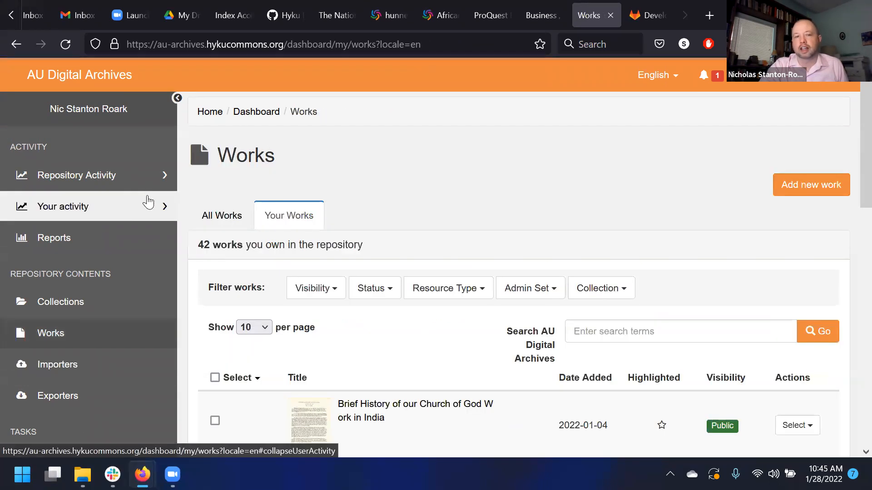
scroll(331, 227, down, 6)
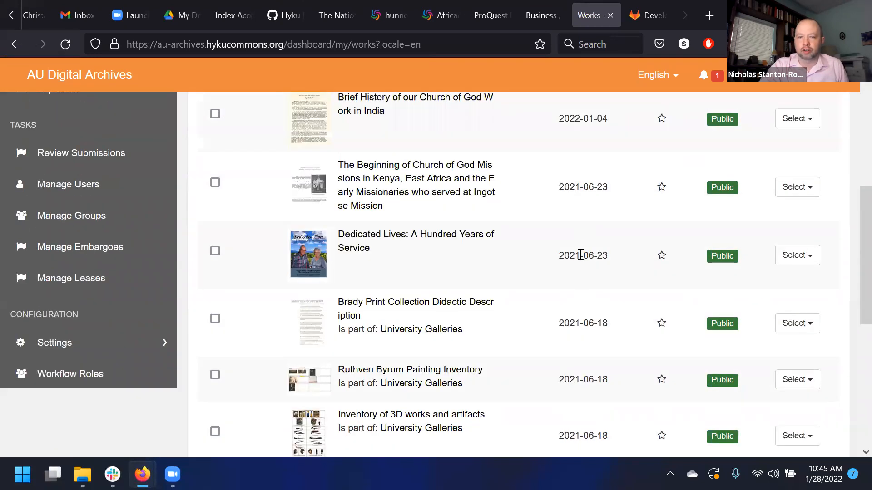
scroll(253, 185, up, 6)
scroll(562, 353, down, 2)
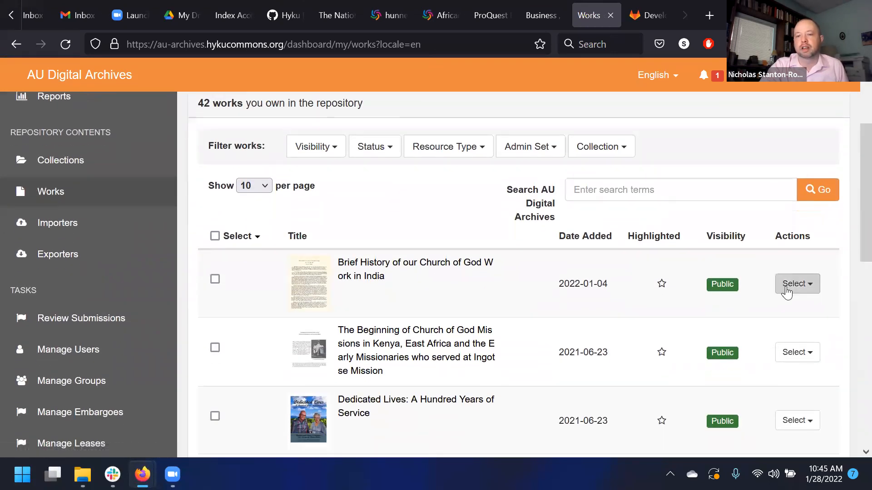
click(795, 286)
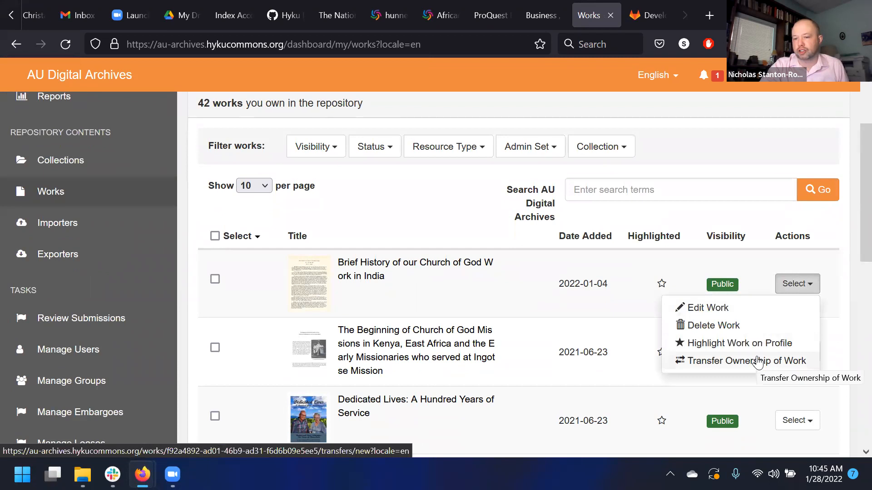
click(307, 185)
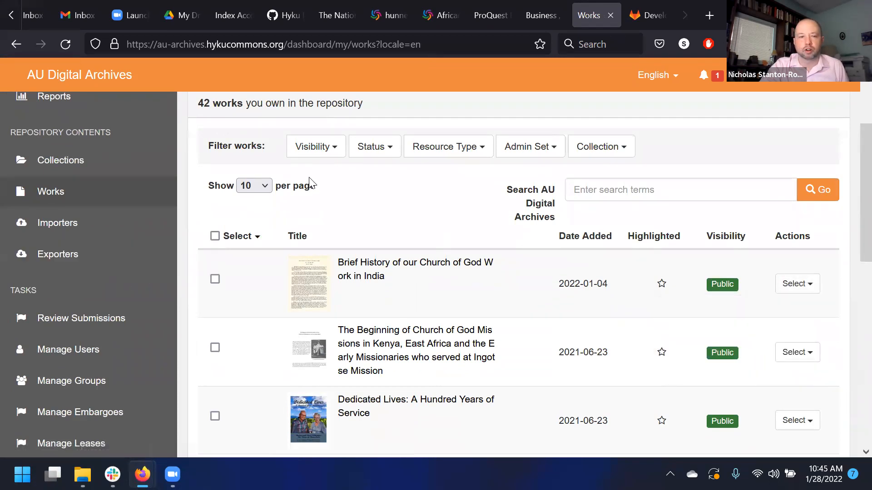
Switch the works list to All Works
scroll(299, 334, up, 1)
scroll(300, 335, up, 2)
click(231, 216)
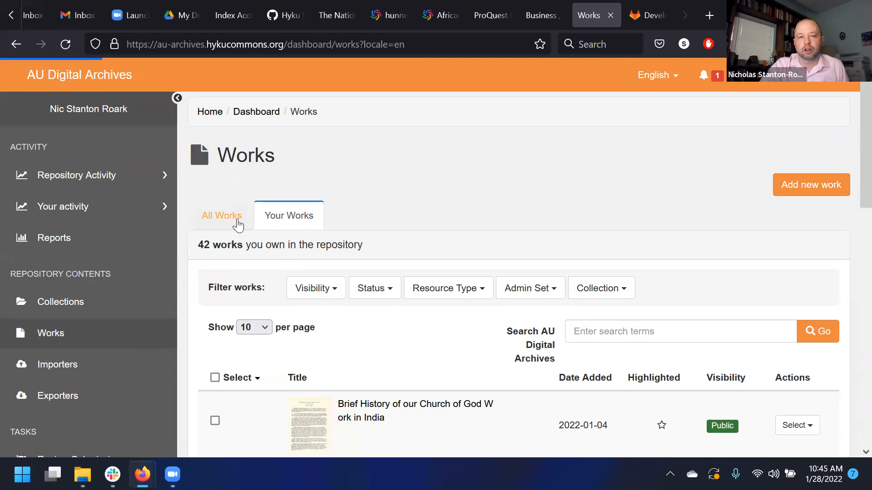
Go back from the works list to the Features configuration page
scroll(125, 268, down, 10)
scroll(118, 282, up, 5)
click(99, 316)
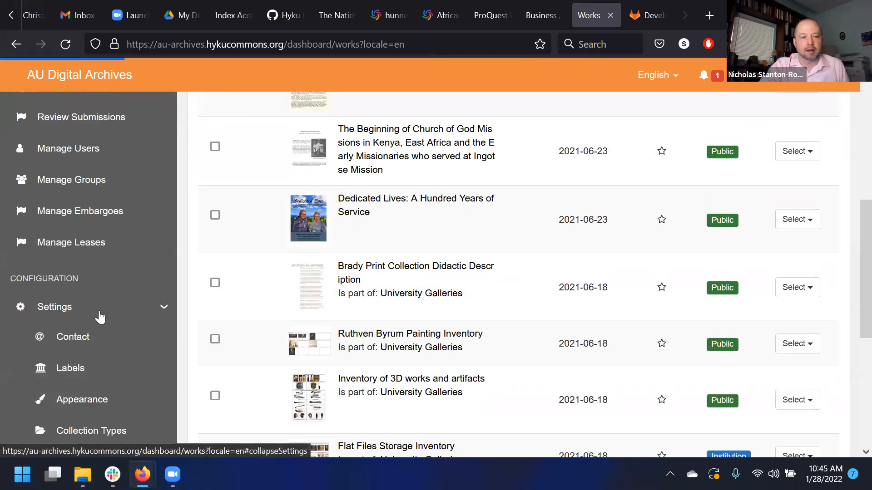
scroll(100, 317, down, 5)
click(79, 240)
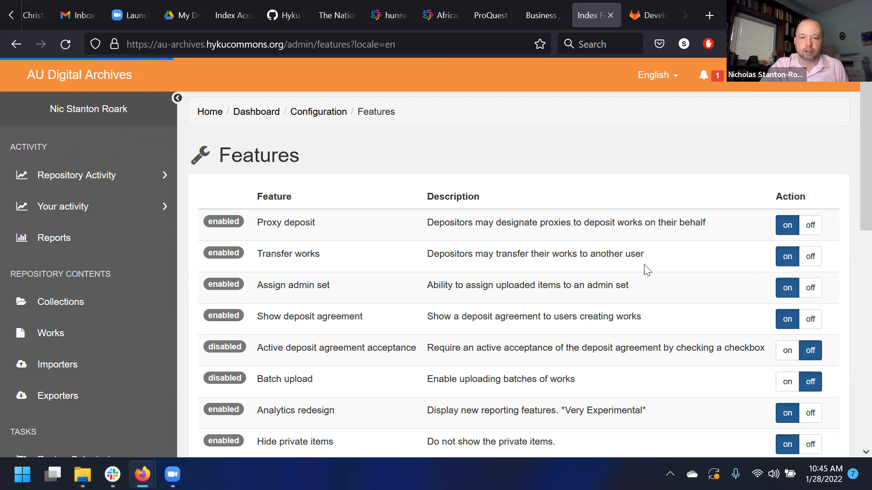
Examine the Assign admin set feature, its description and its on/off setting
scroll(658, 272, down, 2)
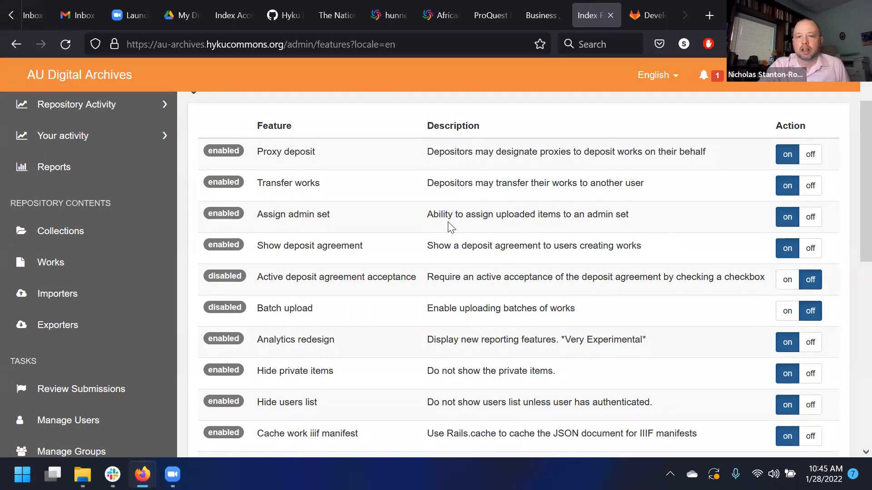
scroll(455, 227, up, 2)
drag(458, 285, 616, 284)
click(616, 284)
drag(232, 286, 275, 288)
drag(348, 289, 282, 290)
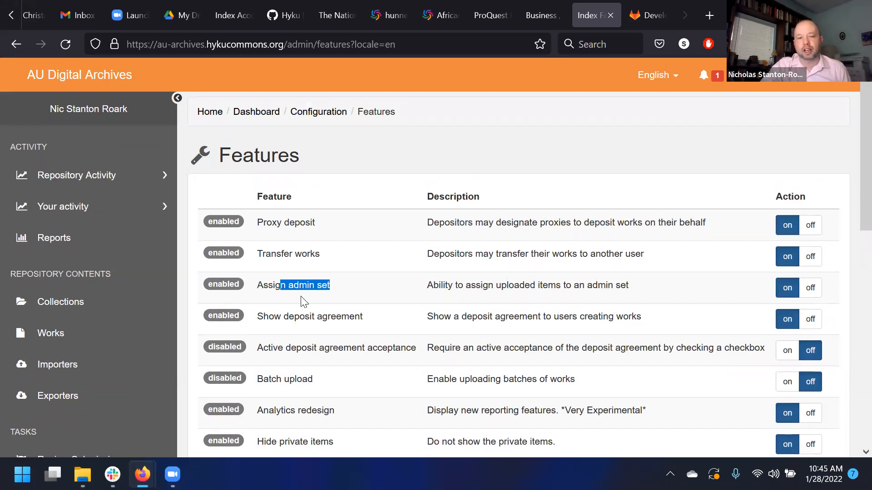
click(294, 301)
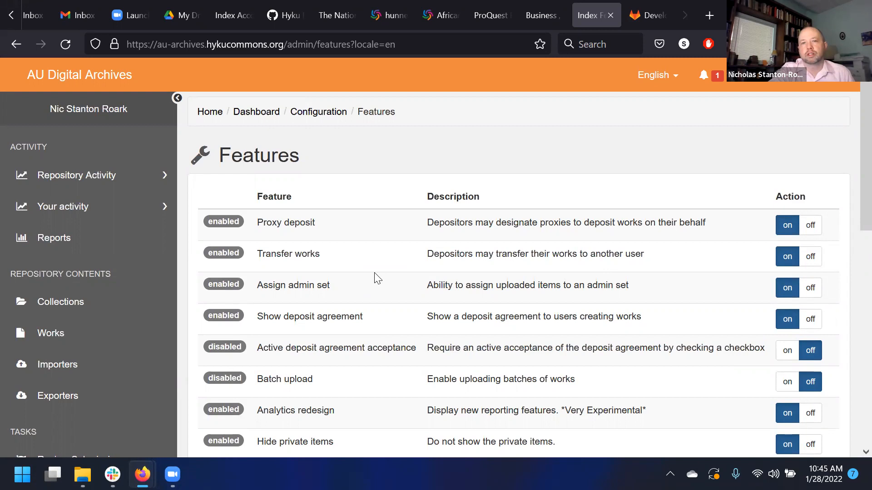
triple_click(280, 293)
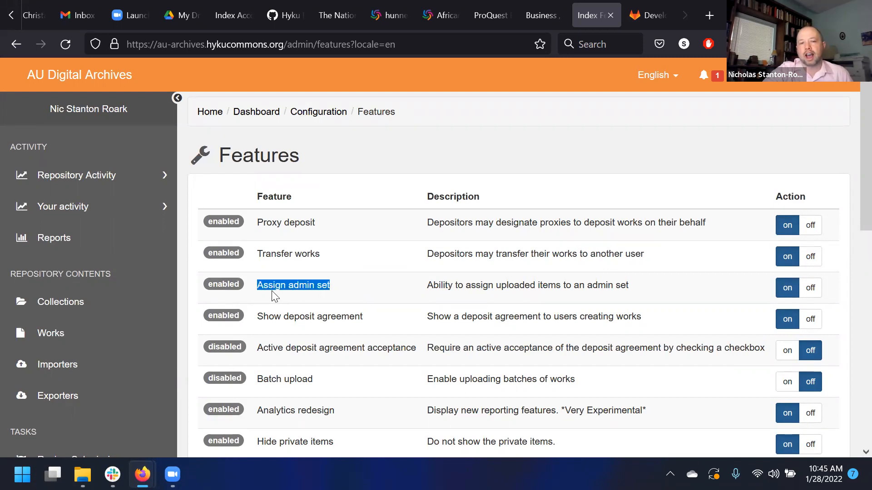
mouse_move(258, 287)
mouse_down()
mouse_move(328, 288)
mouse_move(259, 285)
mouse_up()
click(341, 305)
click(259, 285)
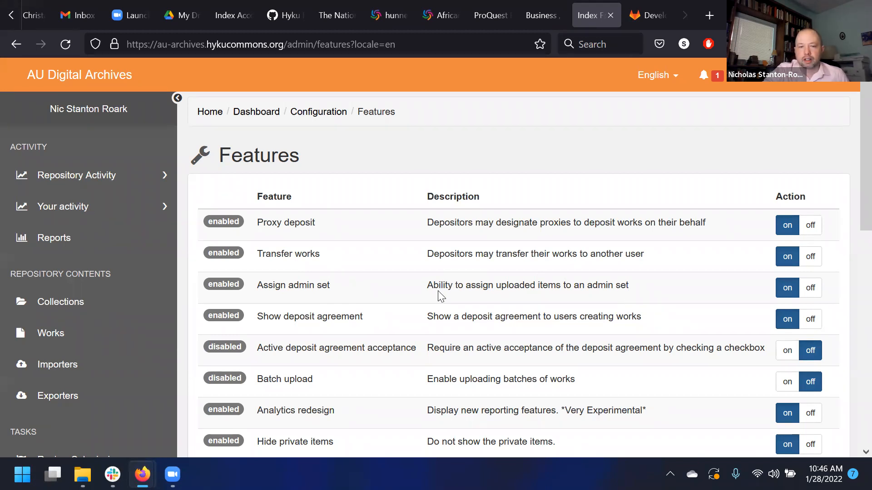
drag(438, 291, 509, 299)
click(518, 301)
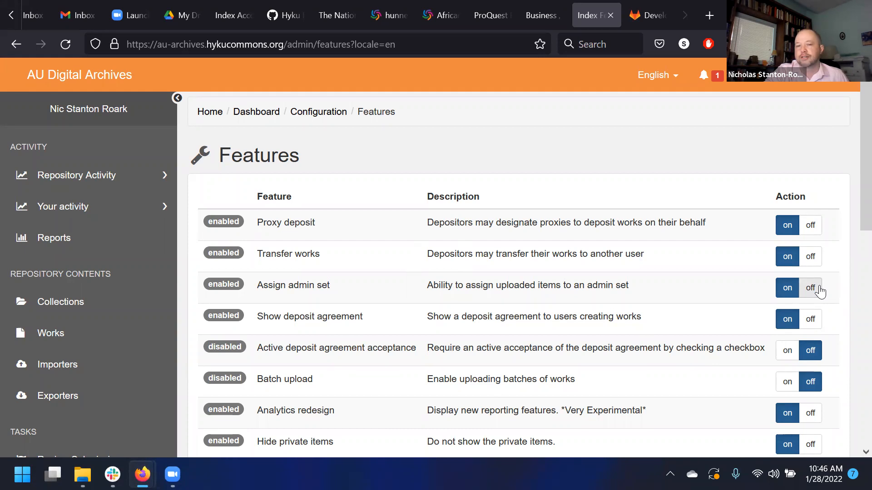
scroll(485, 270, down, 2)
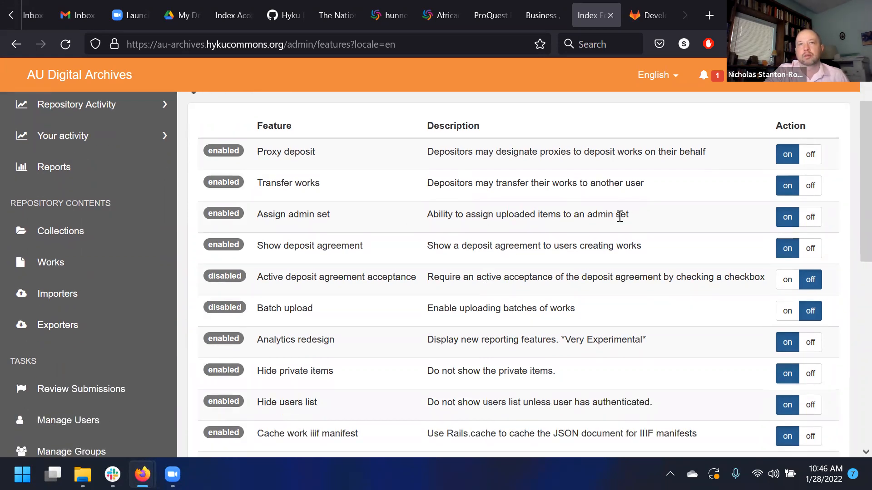
drag(624, 217, 493, 218)
click(486, 226)
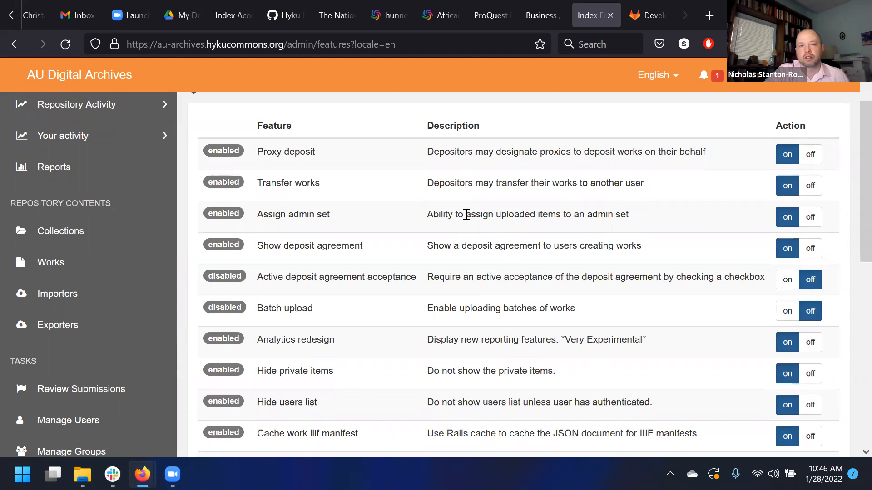
scroll(472, 218, down, 3)
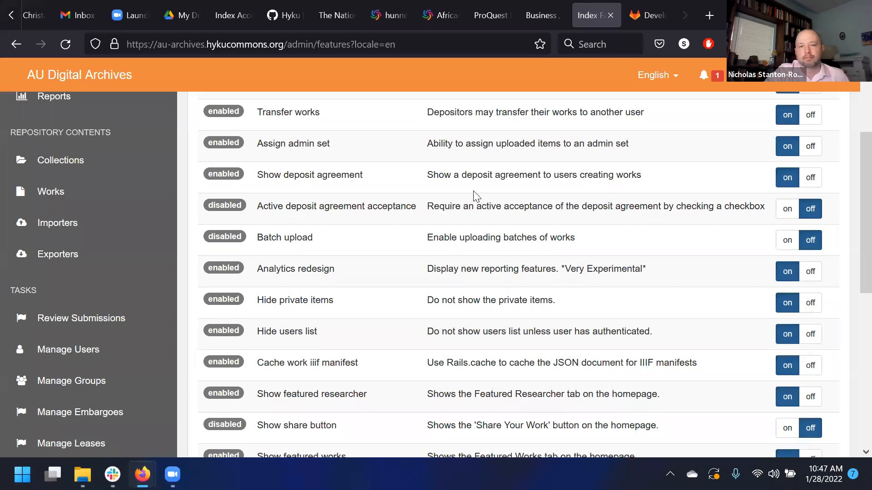
scroll(473, 201, up, 3)
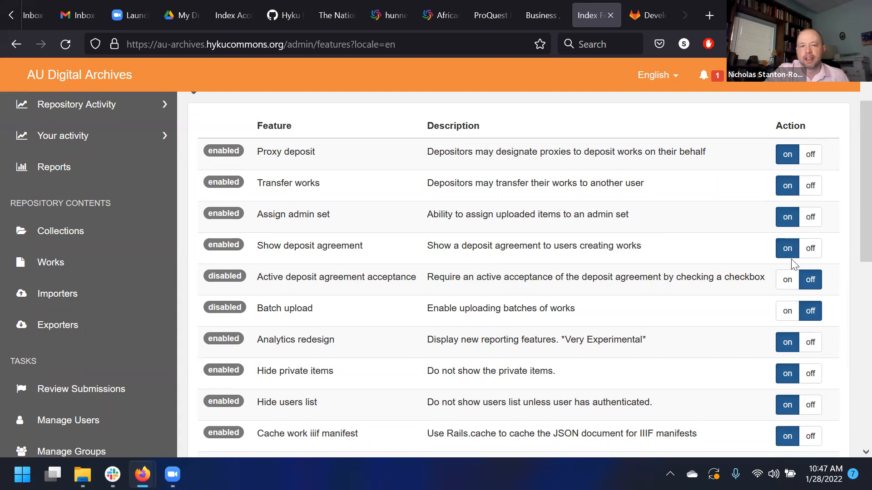
Open the Works list in a separate browser tab and start a new work of type Generic Work
right_click(122, 268)
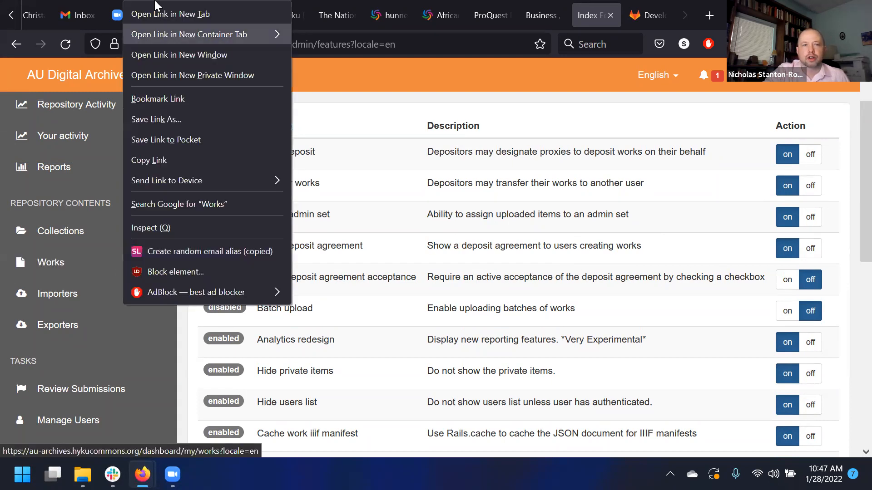
click(242, 23)
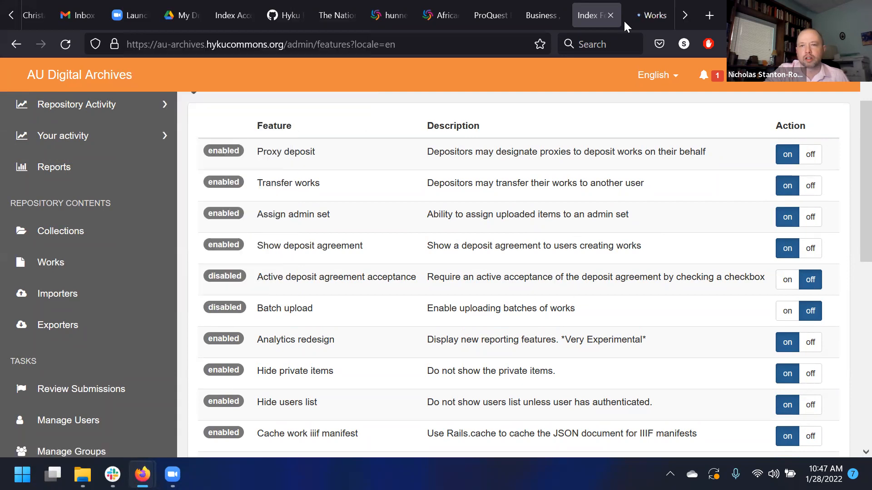
click(638, 16)
click(802, 194)
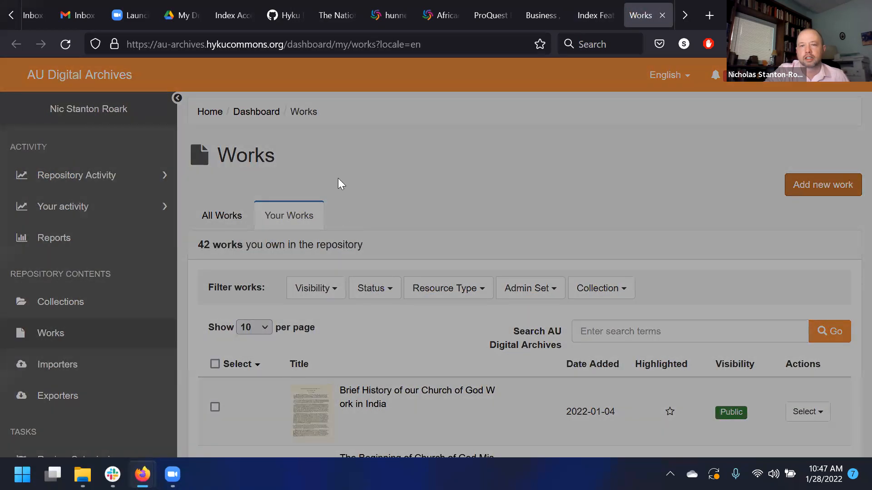
click(568, 404)
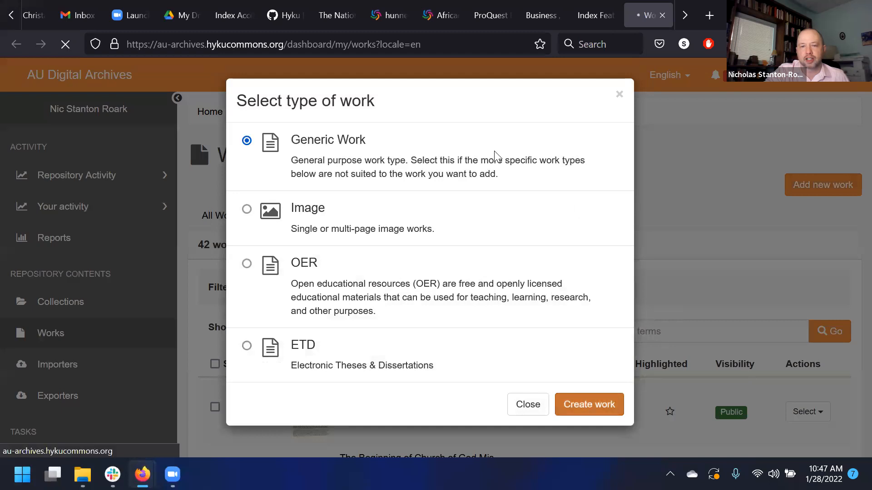
Examine the save requirements, visibility options and deposit agreement statement on the new work form
scroll(640, 220, down, 6)
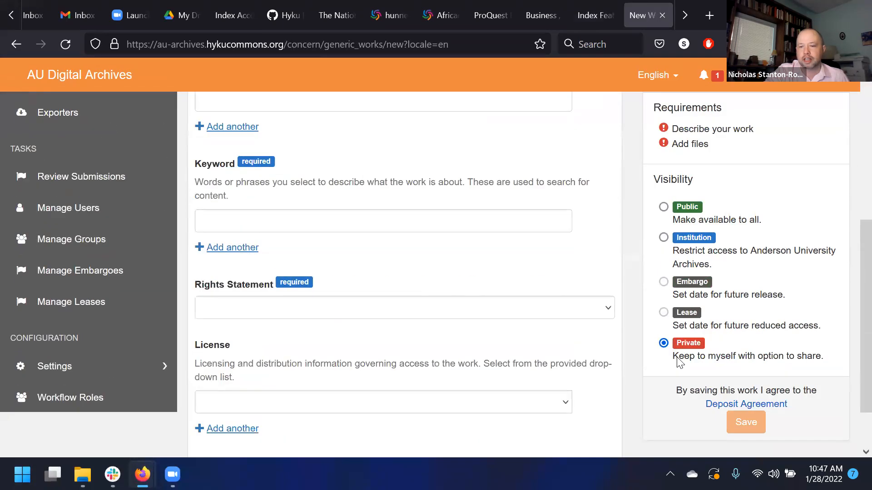
scroll(852, 360, down, 1)
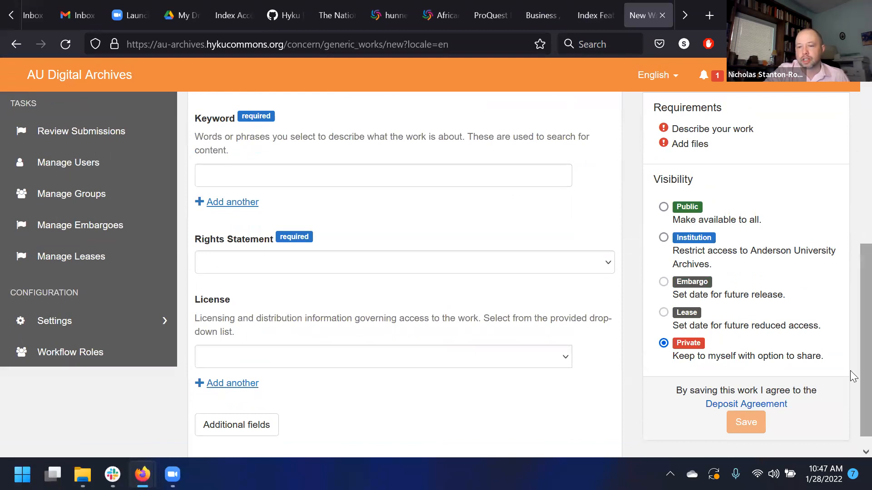
scroll(853, 370, up, 1)
scroll(852, 368, up, 1)
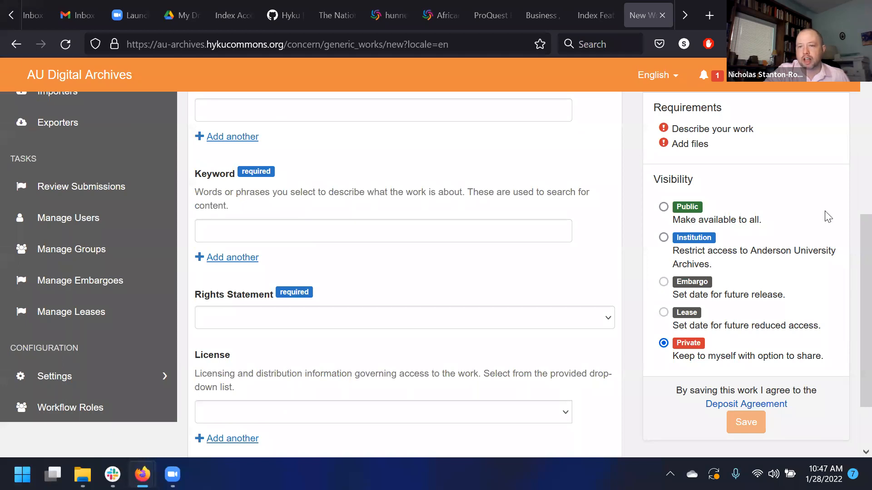
scroll(825, 216, up, 5)
Check the Show deposit agreement setting, and view the Deposit Agreement page linked from the new work form
click(592, 15)
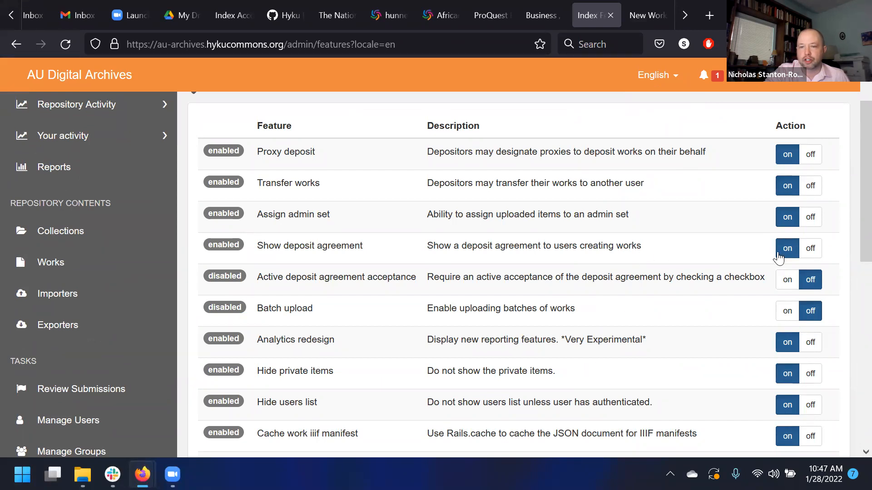
click(636, 6)
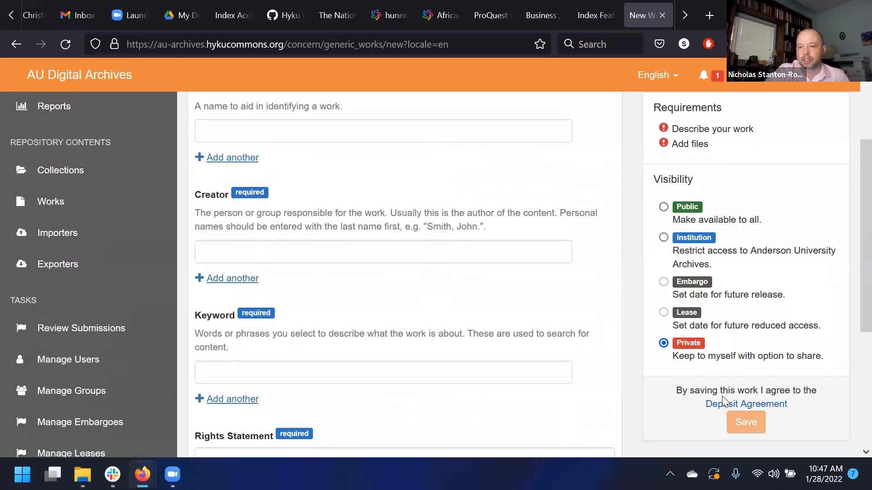
click(779, 404)
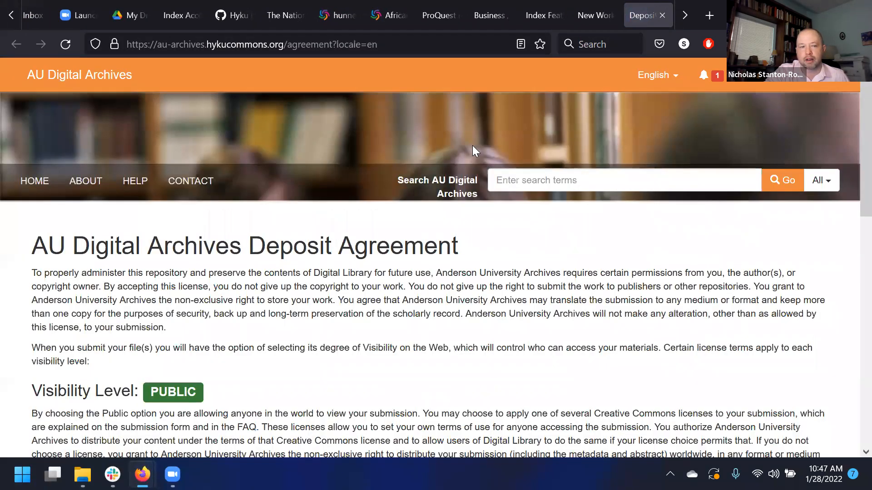
click(596, 15)
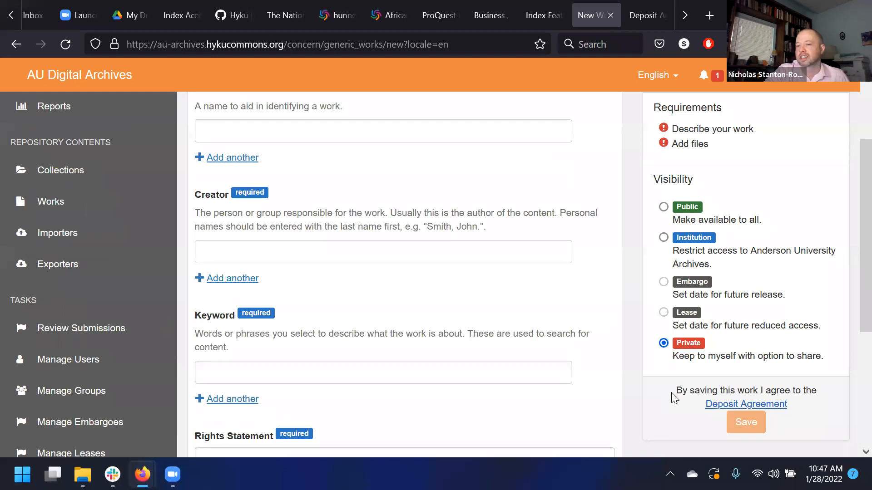
Turn on the Active deposit agreement acceptance feature and reload the new work form
click(543, 15)
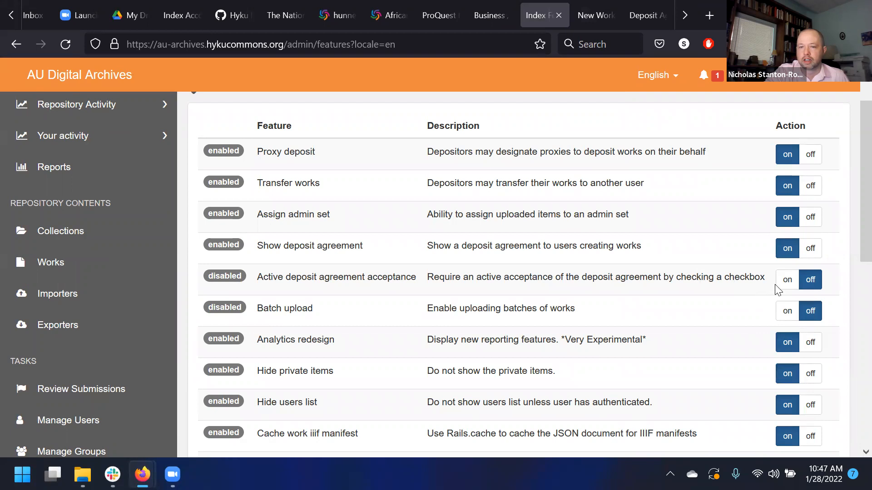
click(791, 285)
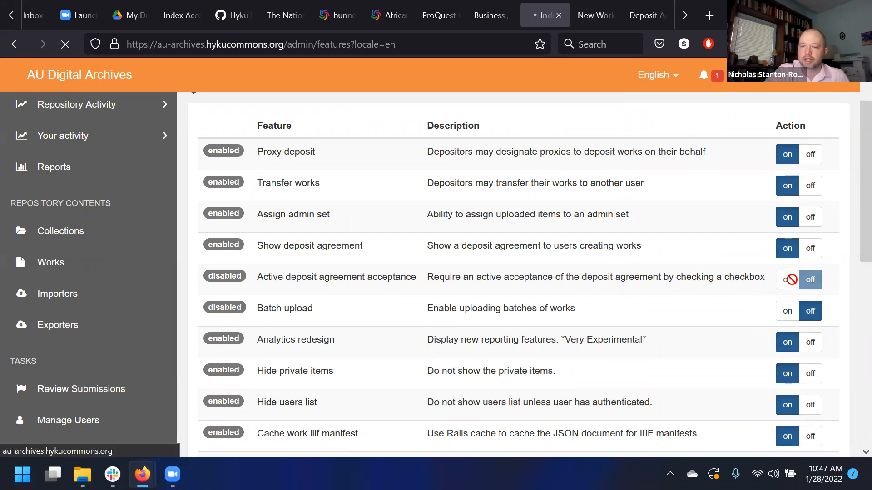
click(602, 7)
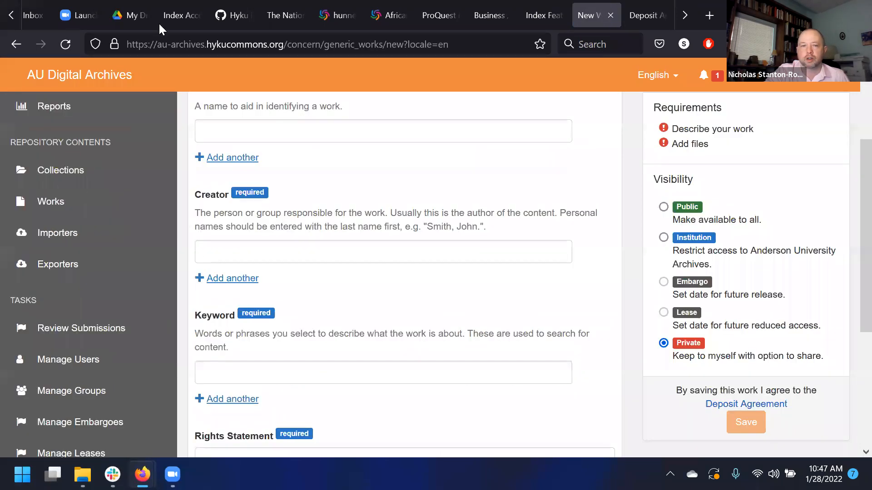
click(73, 43)
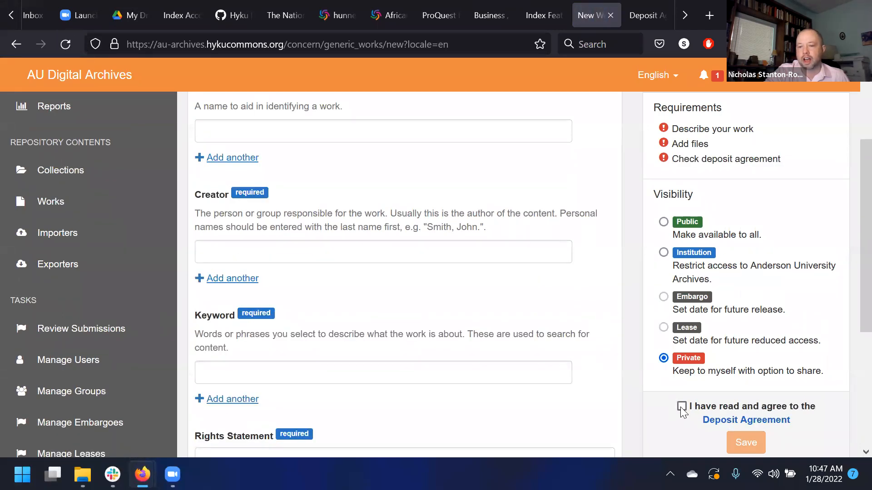
Try accepting and unaccepting the deposit agreement on the new work form, and examine the Check deposit agreement requirement
scroll(684, 412, down, 2)
click(682, 407)
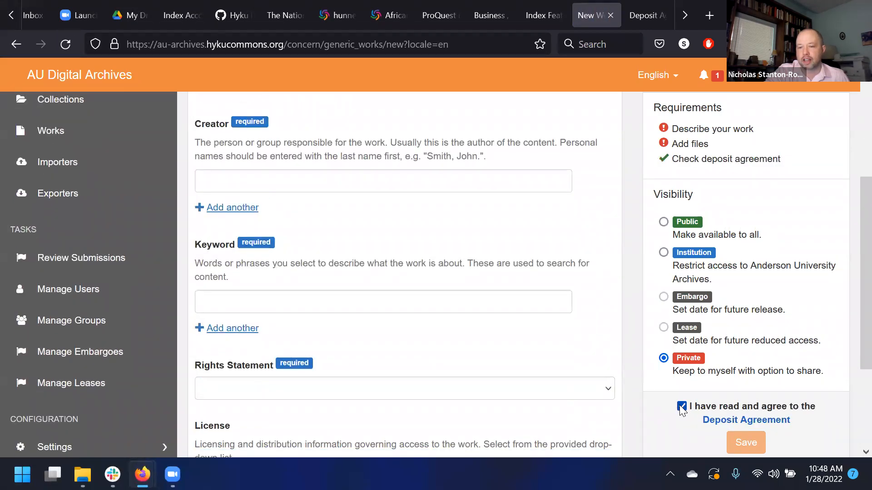
scroll(681, 408, down, 4)
scroll(682, 409, up, 2)
click(682, 407)
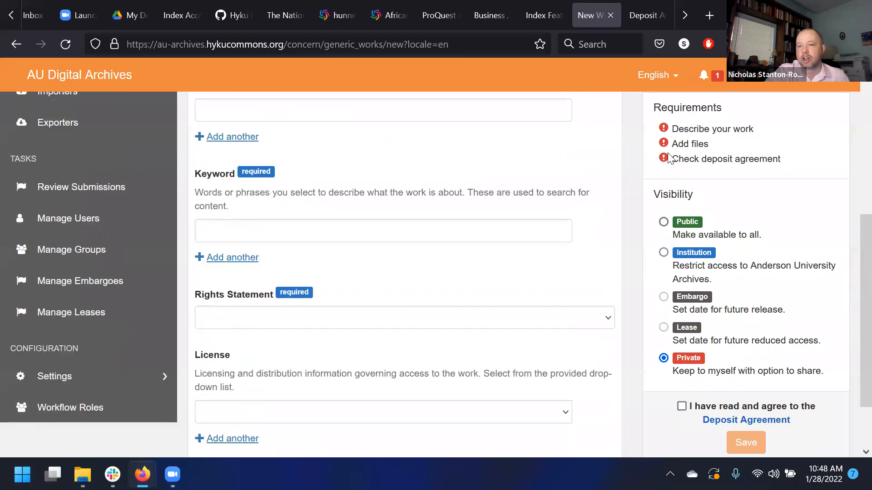
drag(787, 166, 678, 171)
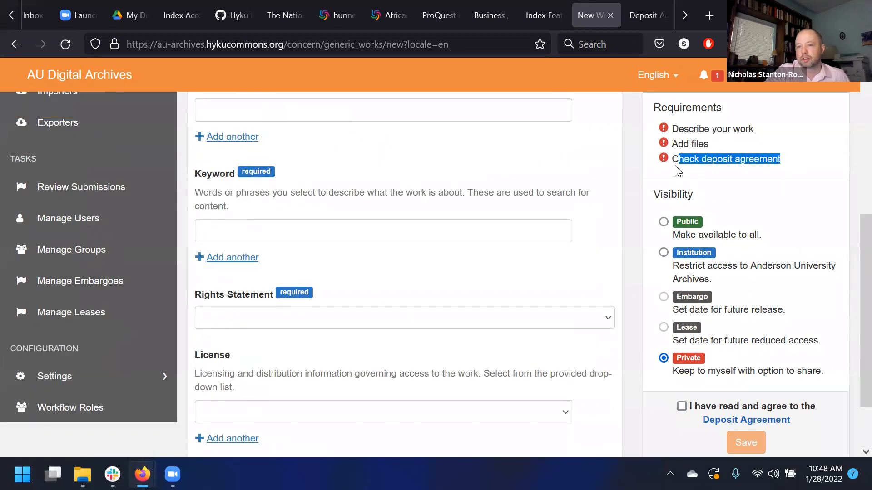
Turn off the Show deposit agreement feature, reload the new work form and examine its requirements and save area
click(548, 15)
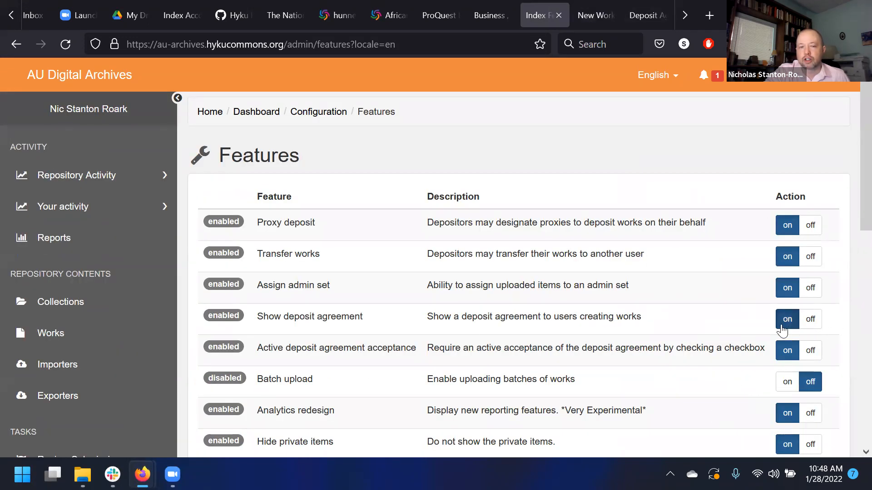
click(806, 319)
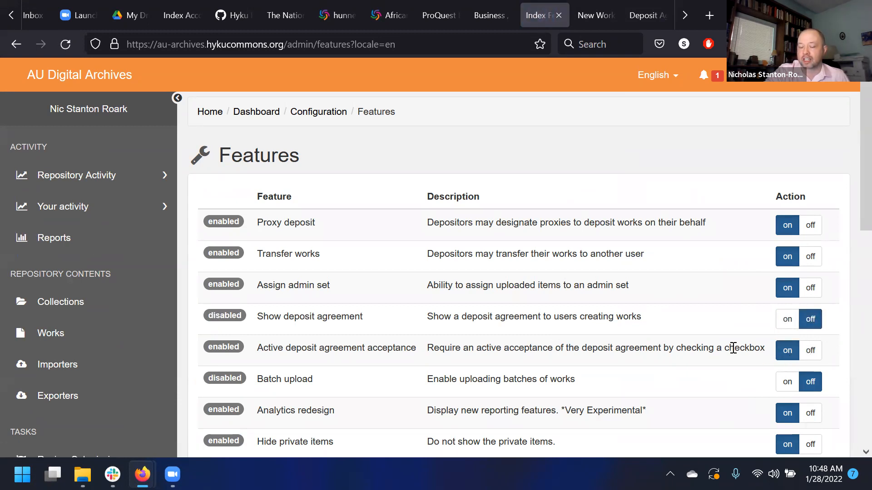
click(595, 15)
click(66, 44)
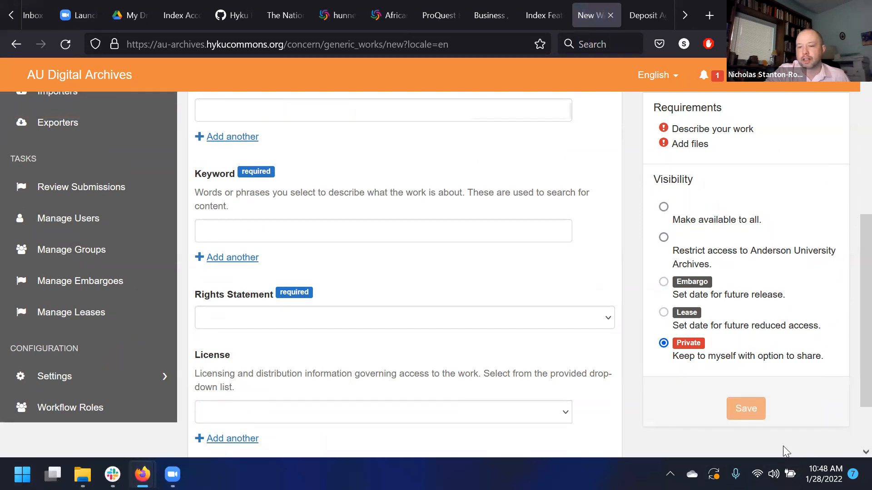
drag(747, 159, 682, 131)
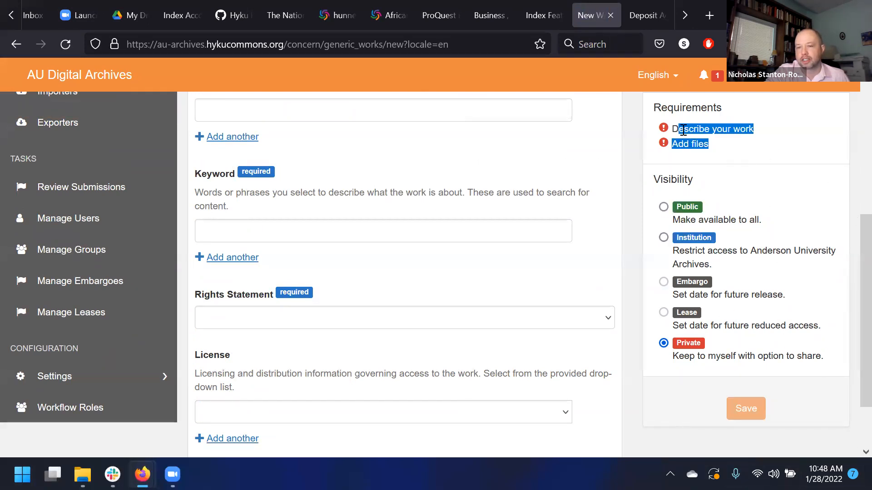
click(713, 372)
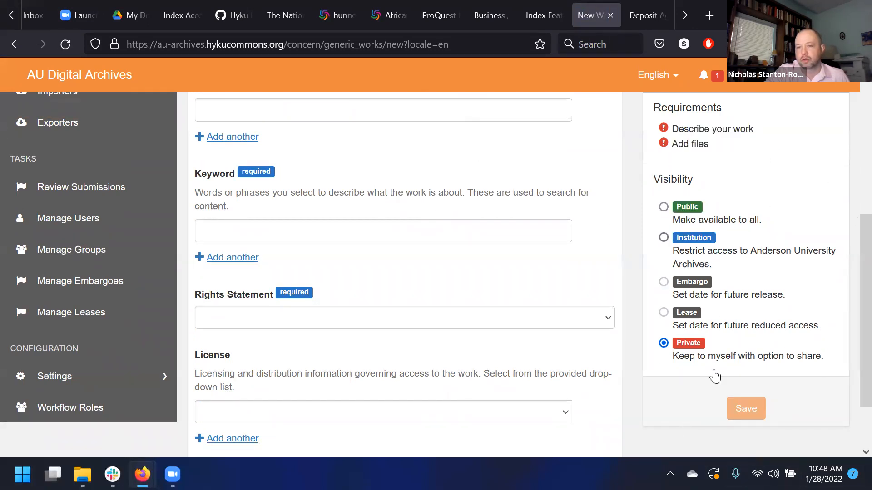
Turn the Show deposit agreement feature back on in the Features configuration
click(561, 19)
drag(548, 349, 497, 352)
click(497, 352)
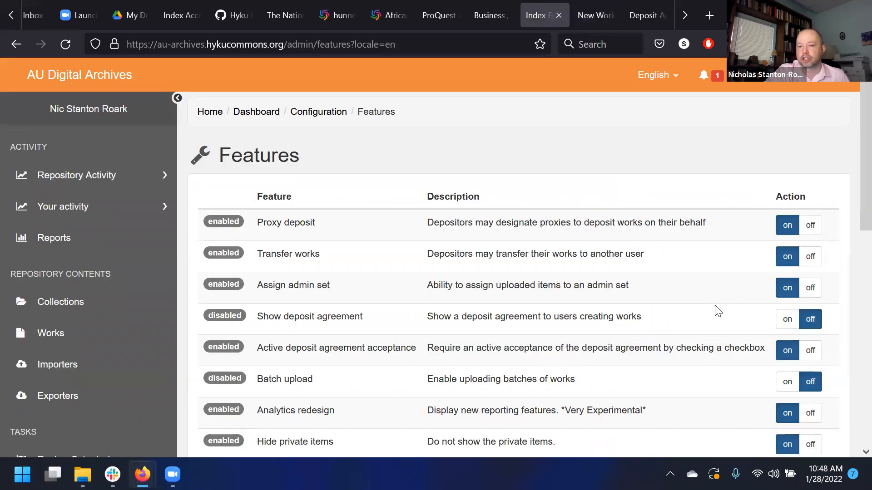
click(787, 323)
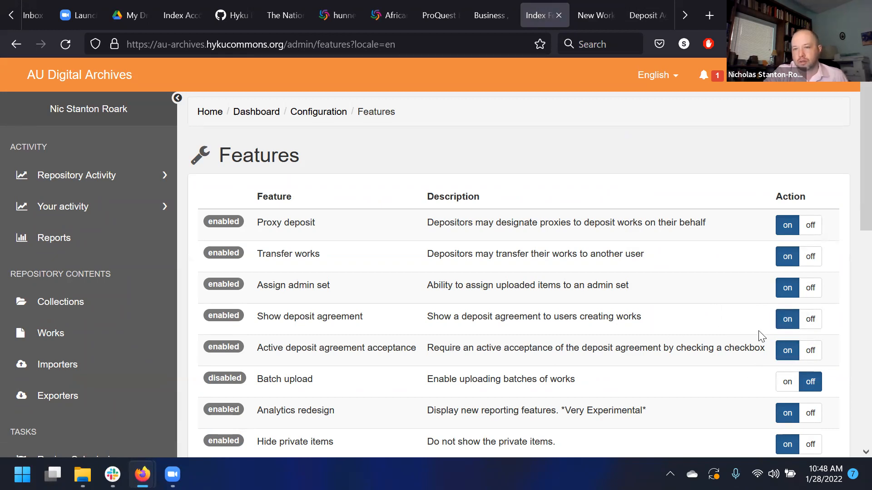
drag(747, 336, 747, 346)
click(744, 341)
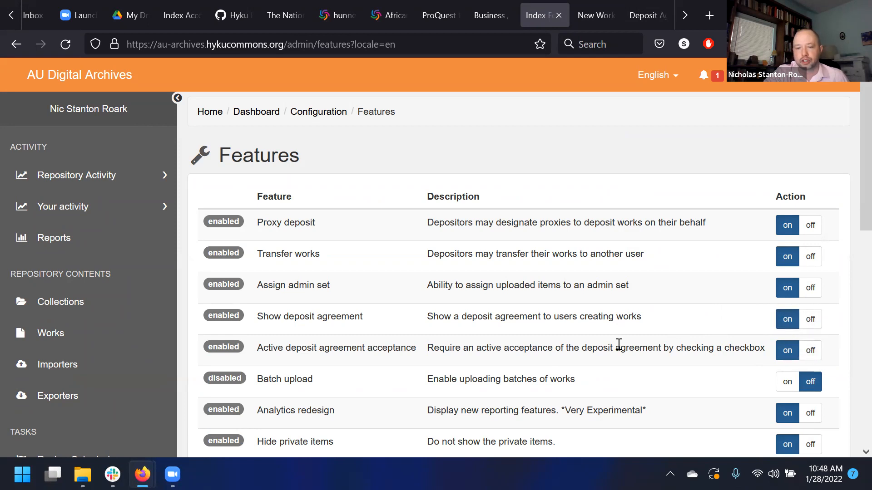
Examine the Batch upload feature and its description in the Features configuration
scroll(617, 344, down, 2)
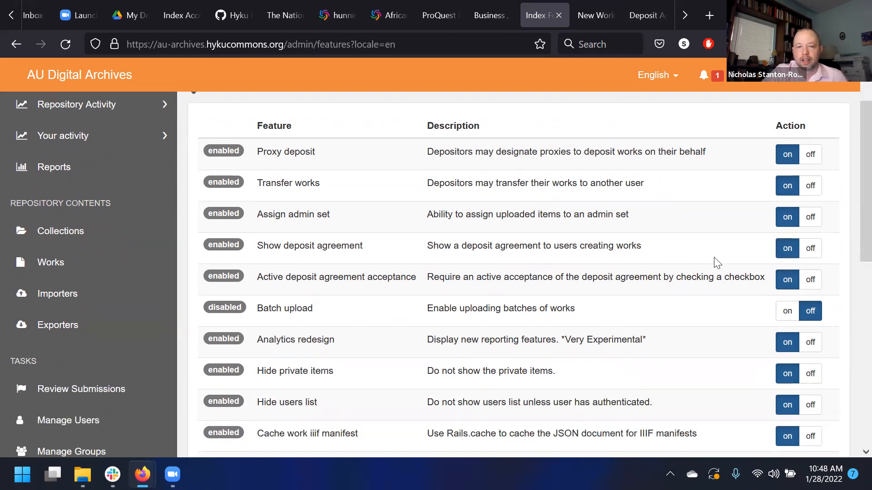
drag(586, 309, 534, 314)
drag(348, 326, 275, 311)
click(722, 316)
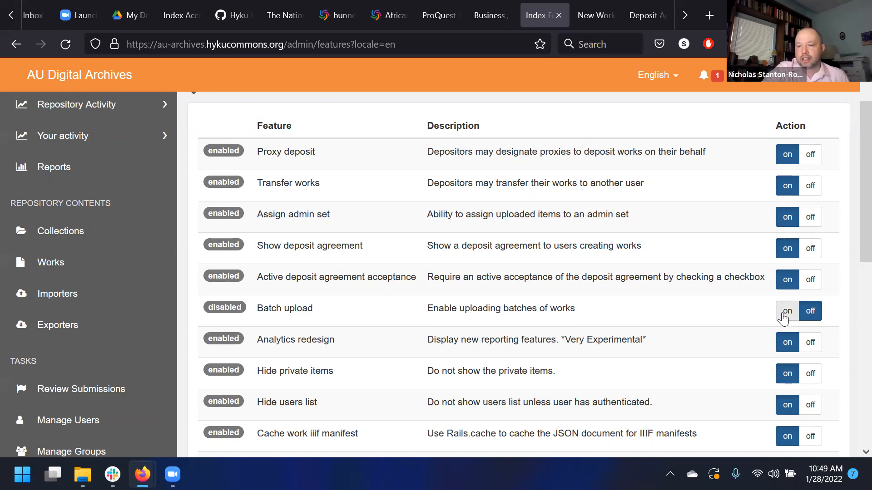
Replace the new work form with the Works list, and turn on the Batch upload feature in the Features configuration
click(596, 15)
scroll(642, 152, up, 5)
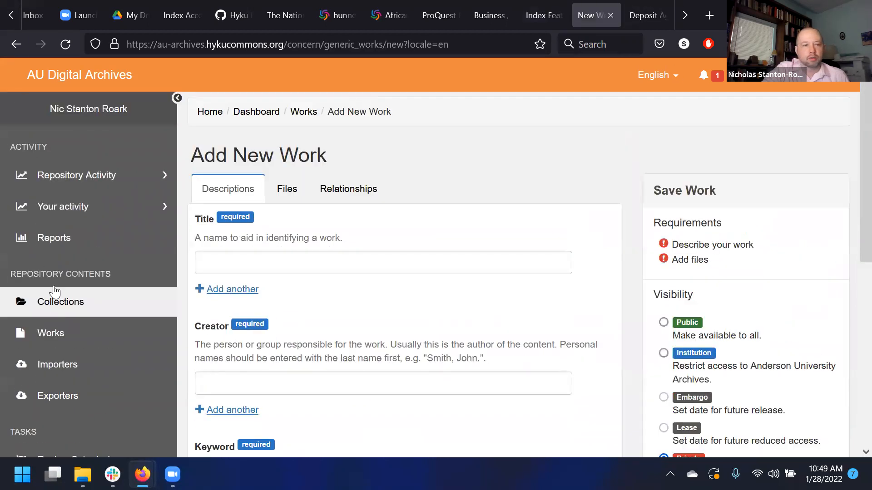
click(60, 343)
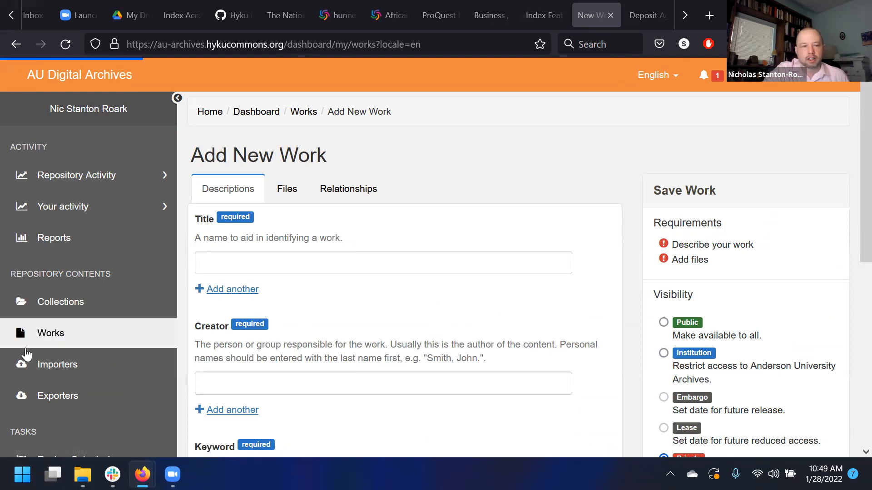
click(543, 15)
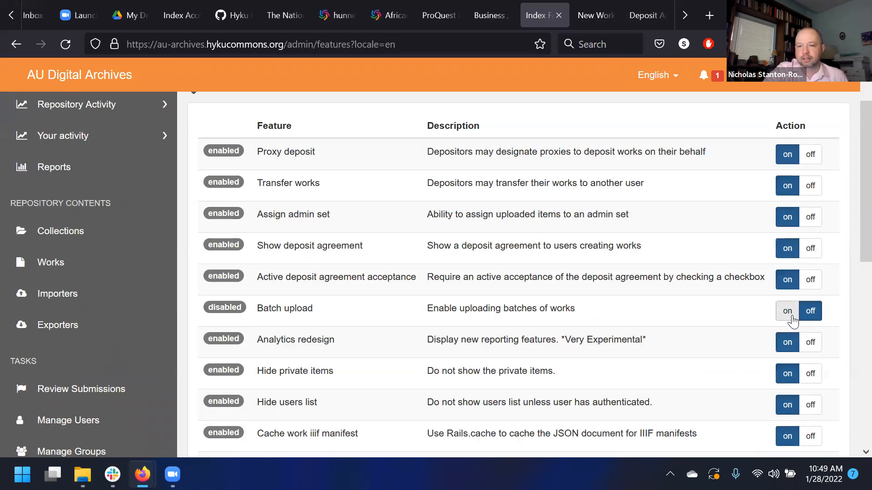
click(788, 311)
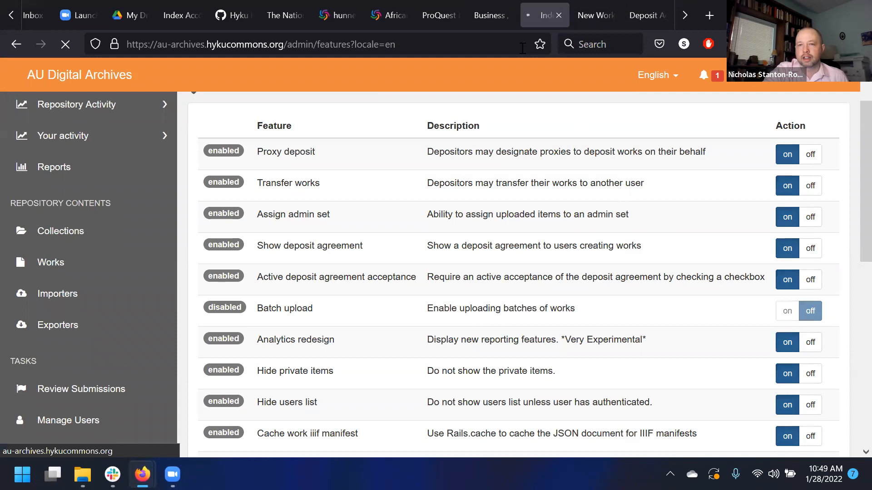
click(591, 19)
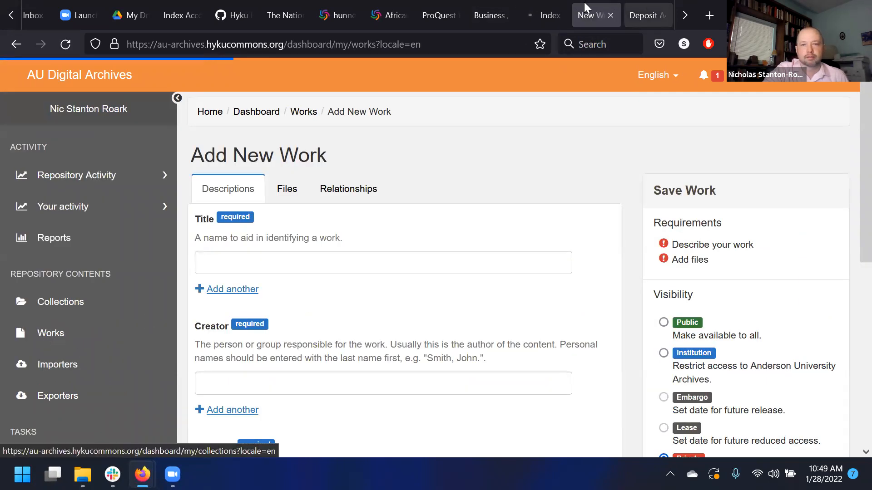
click(544, 18)
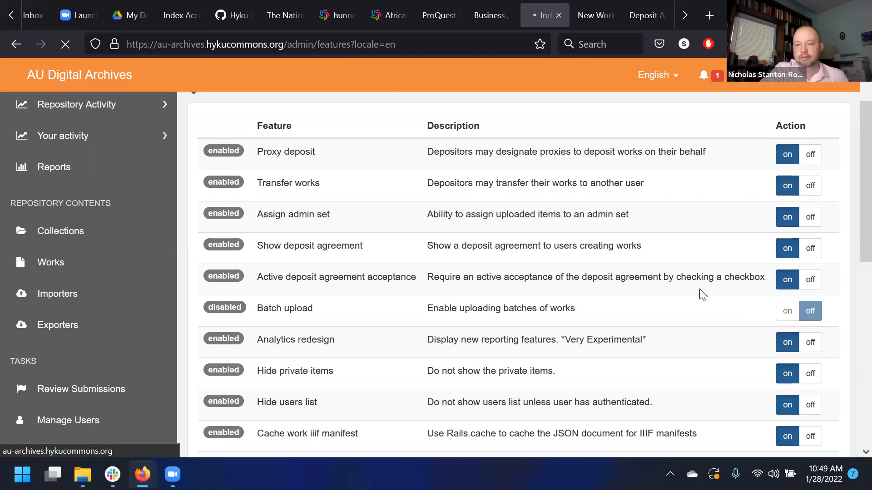
click(592, 6)
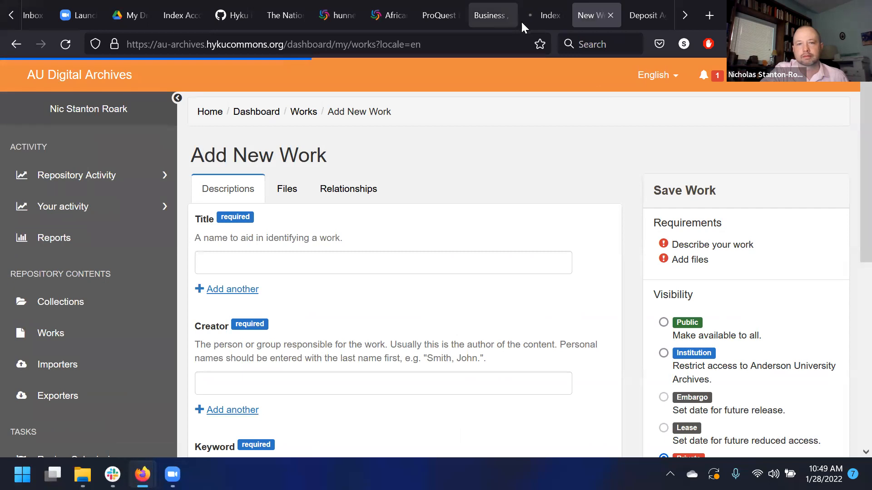
click(550, 20)
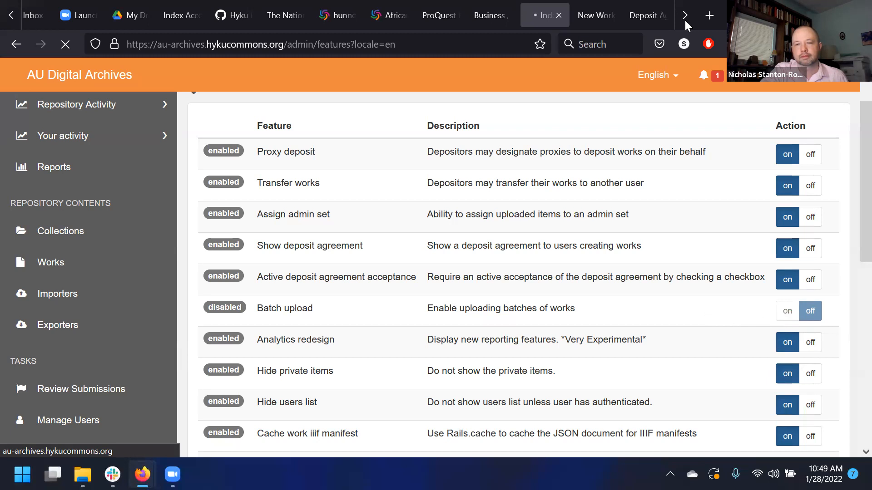
click(596, 15)
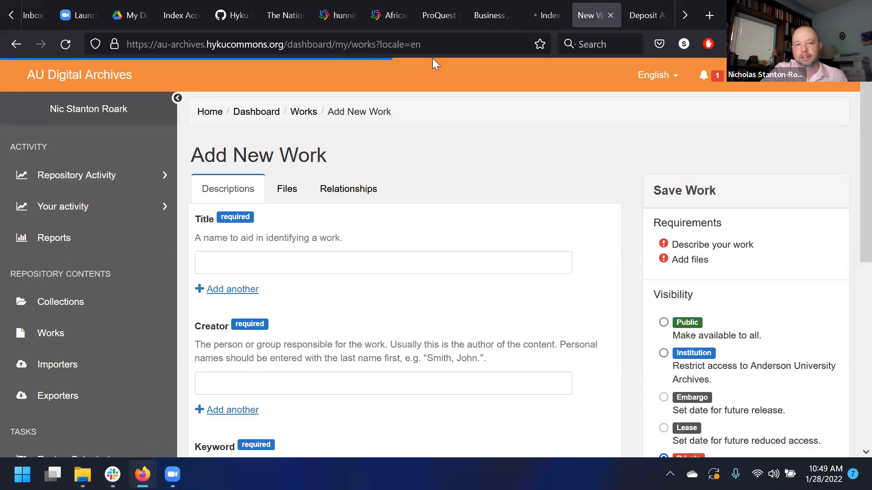
click(538, 15)
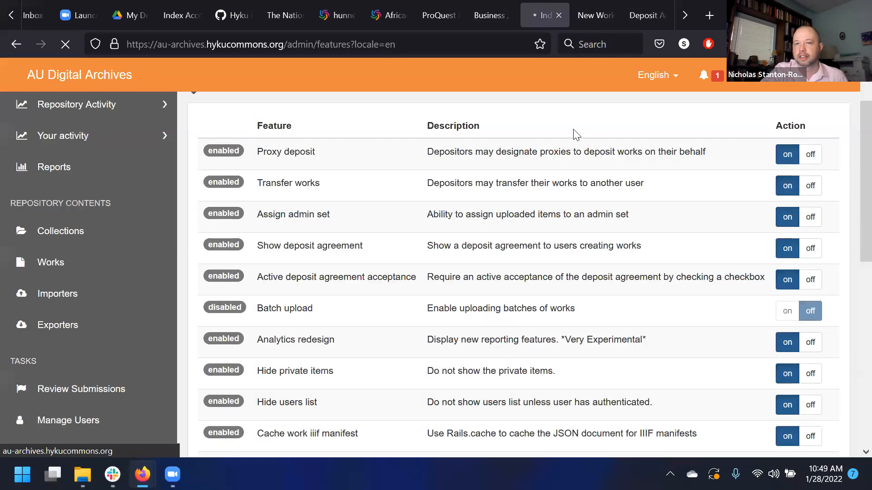
scroll(850, 233, up, 1)
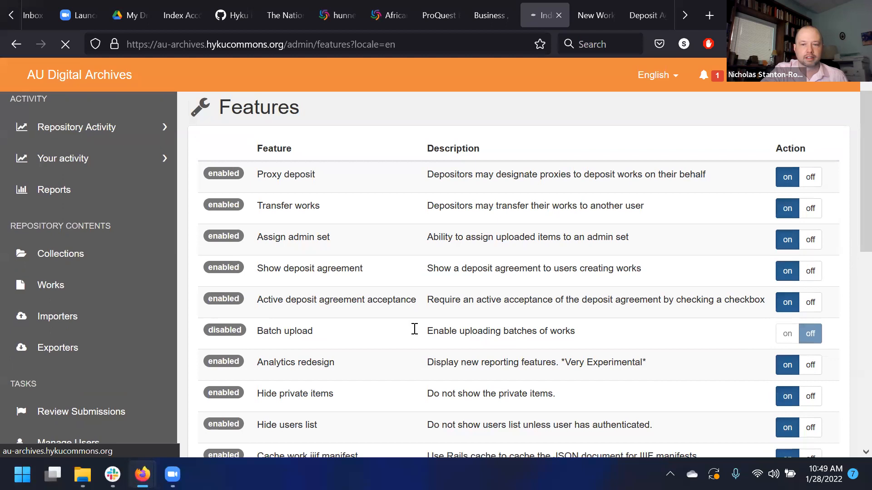
click(609, 6)
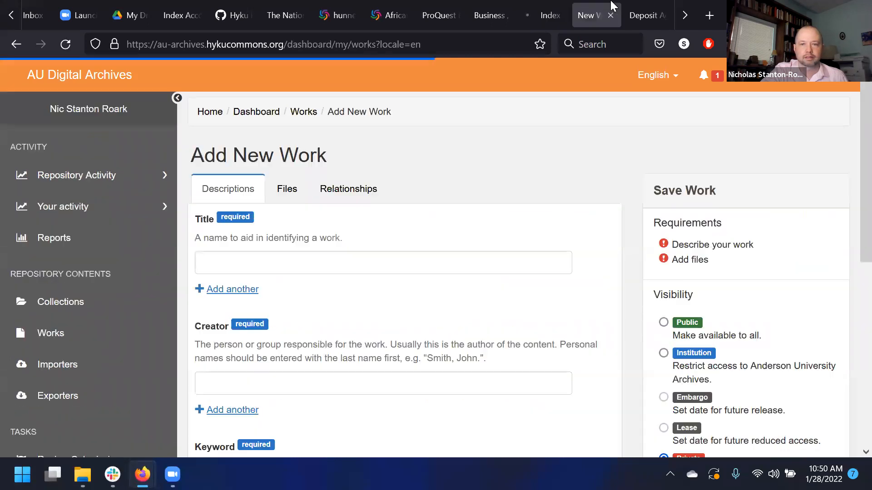
click(541, 7)
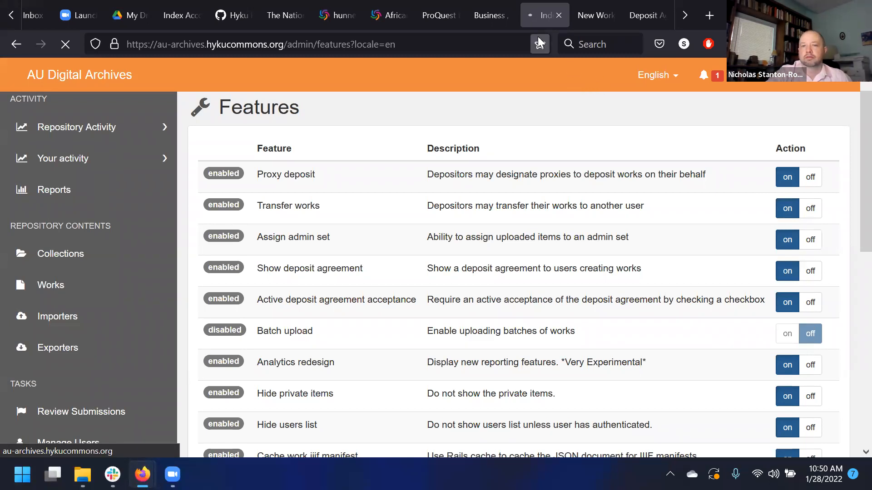
drag(555, 45, 548, 43)
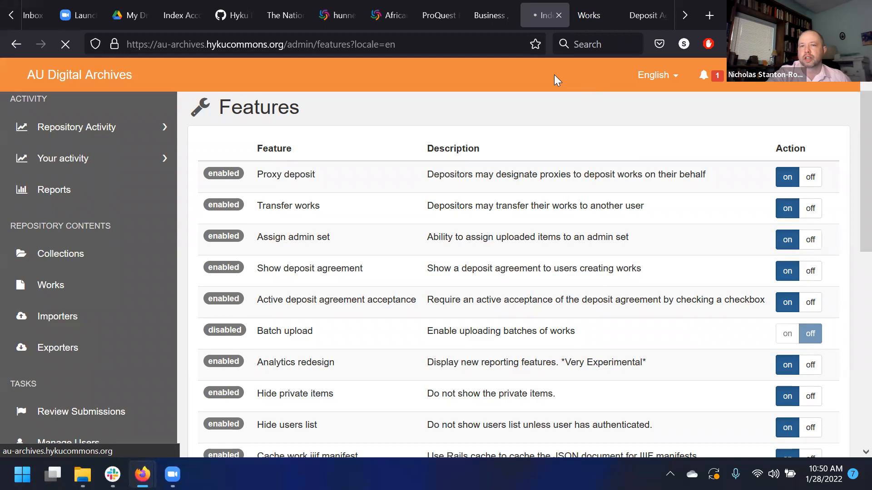
Go back to the Features configuration from the failed page load and turn on the Batch upload feature again
click(587, 20)
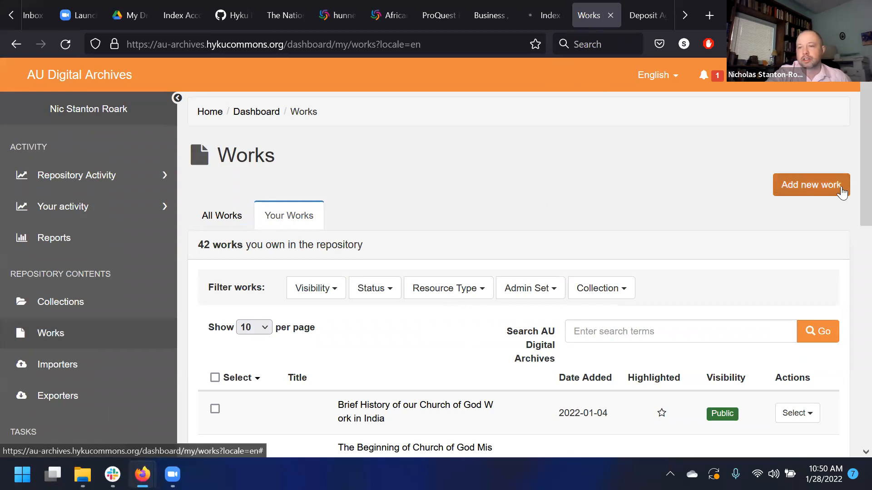
click(552, 12)
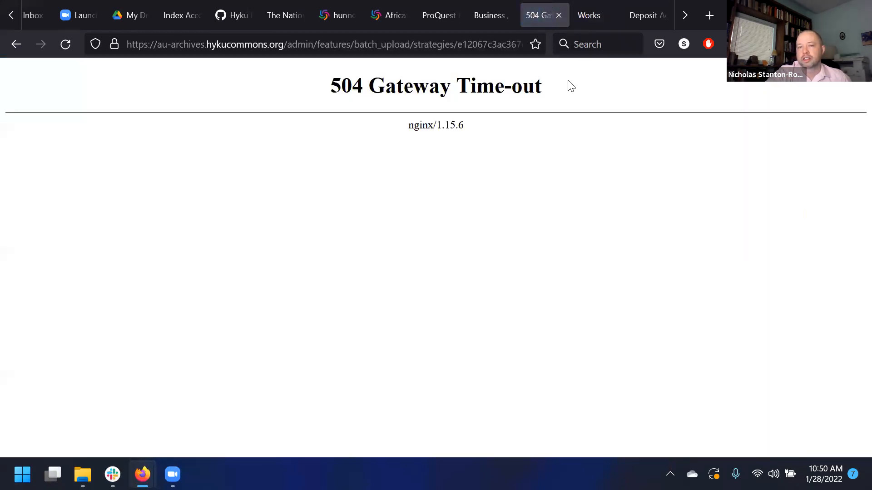
click(13, 45)
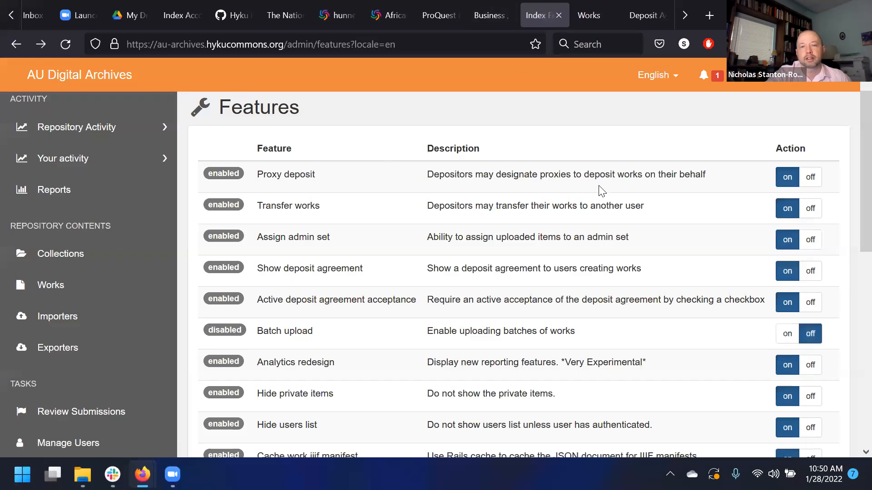
click(789, 336)
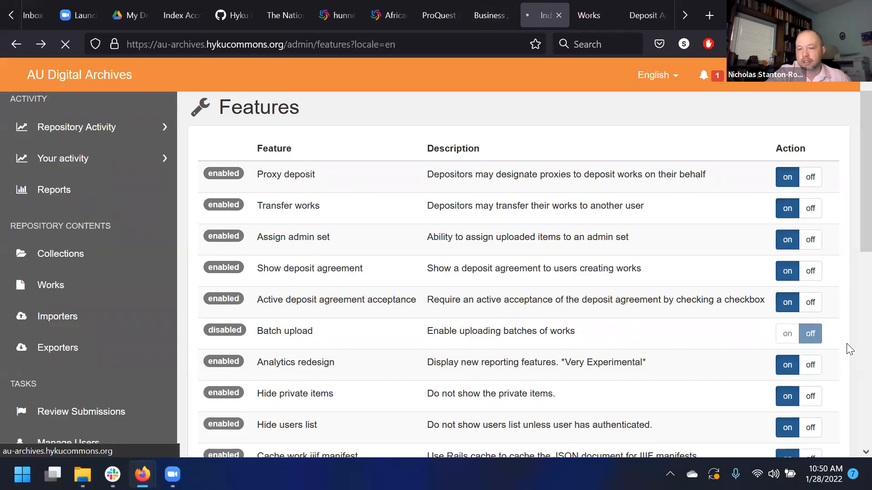
Reload the Works list, start a batch of works, try the Generic Work and Image types, and close the type selection
click(589, 15)
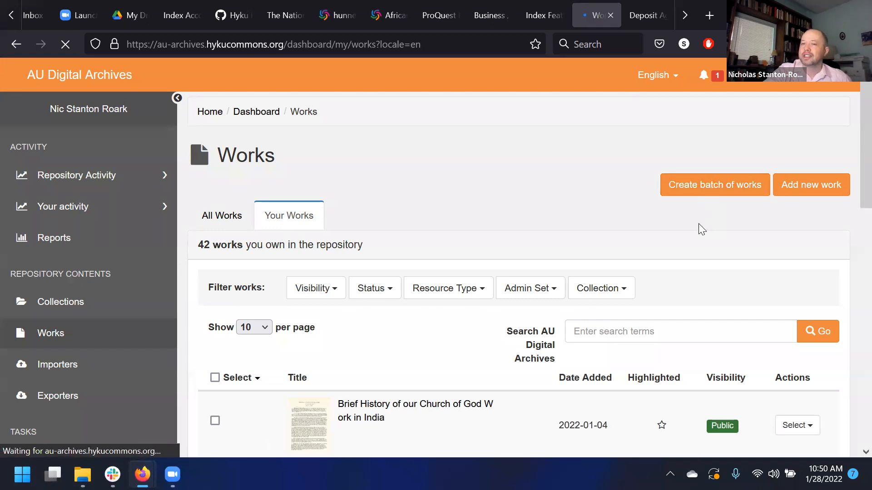
click(697, 199)
click(352, 142)
click(347, 208)
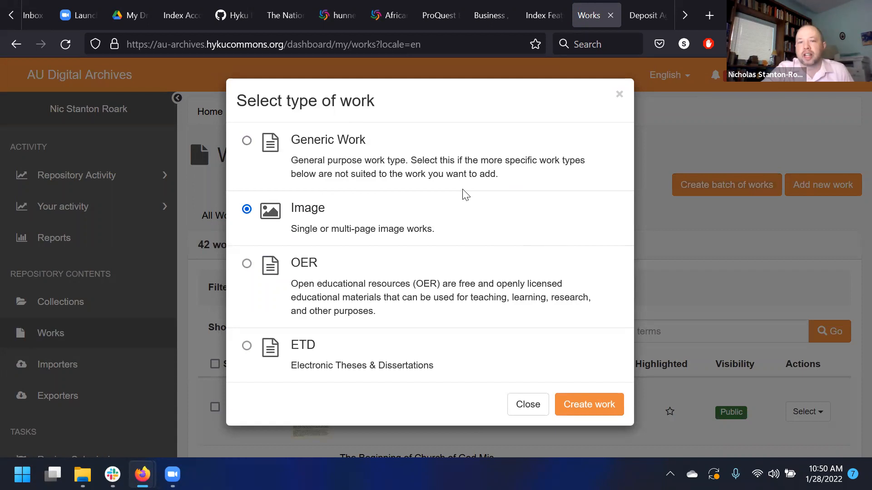
click(619, 96)
Start adding a new work of type Generic Work from the Works list
click(545, 15)
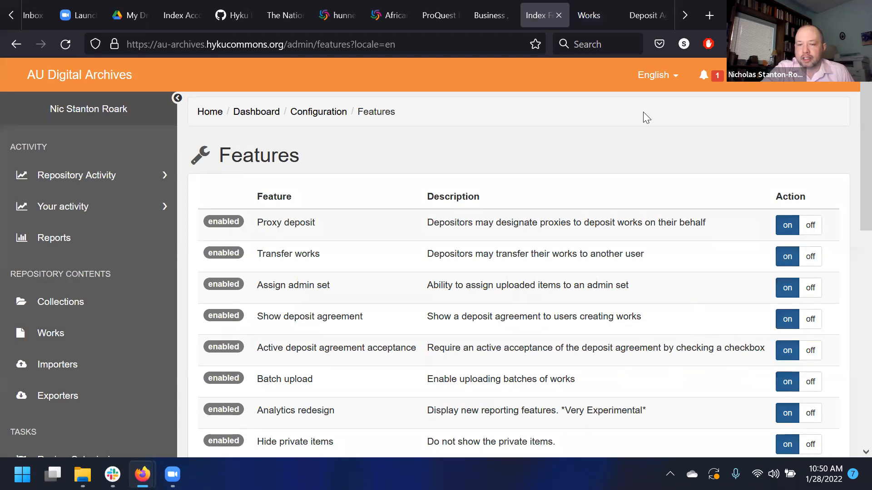
click(591, 15)
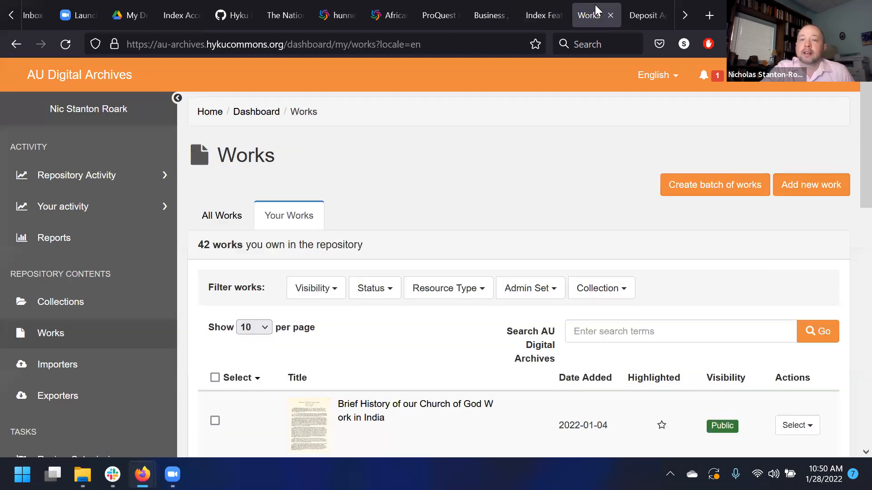
click(812, 191)
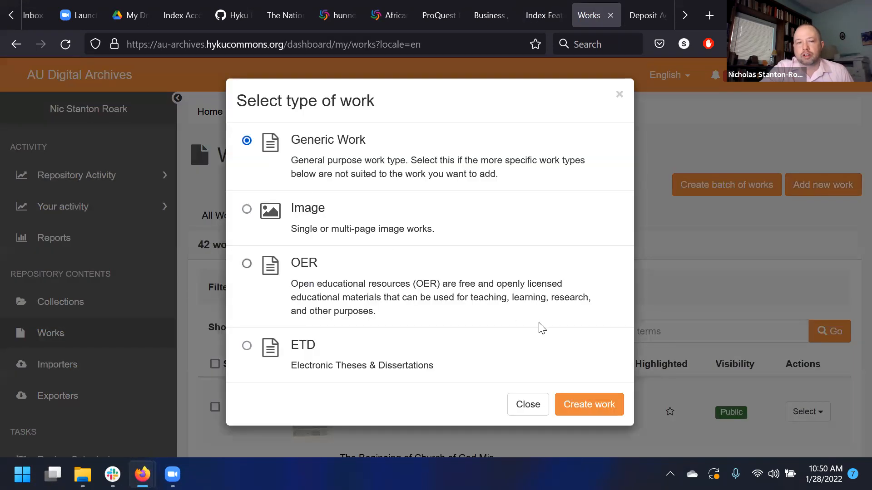
click(582, 401)
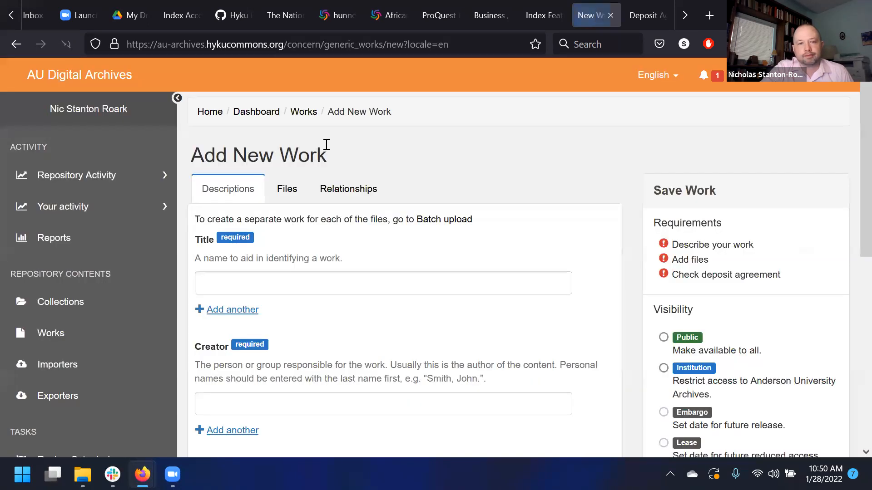
Examine the file upload options in the new work form's Files section, and return to its Descriptions section
click(286, 189)
scroll(239, 171, down, 3)
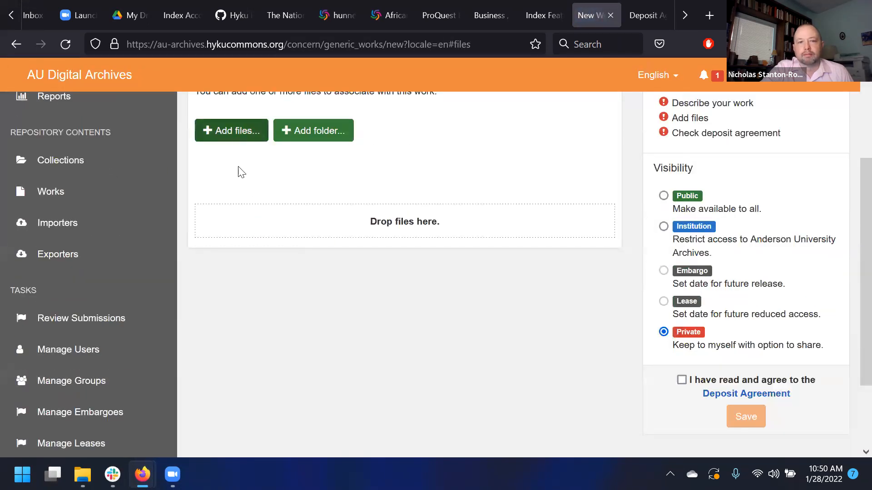
scroll(243, 177, up, 2)
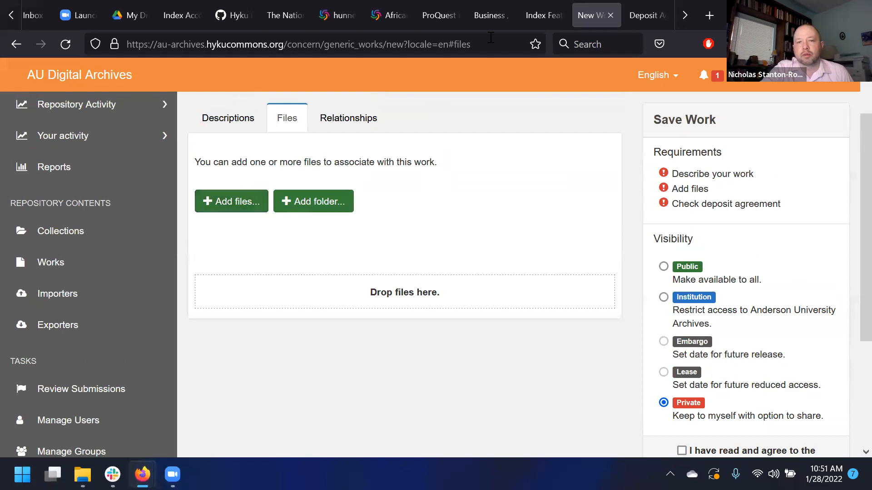
scroll(335, 101, up, 2)
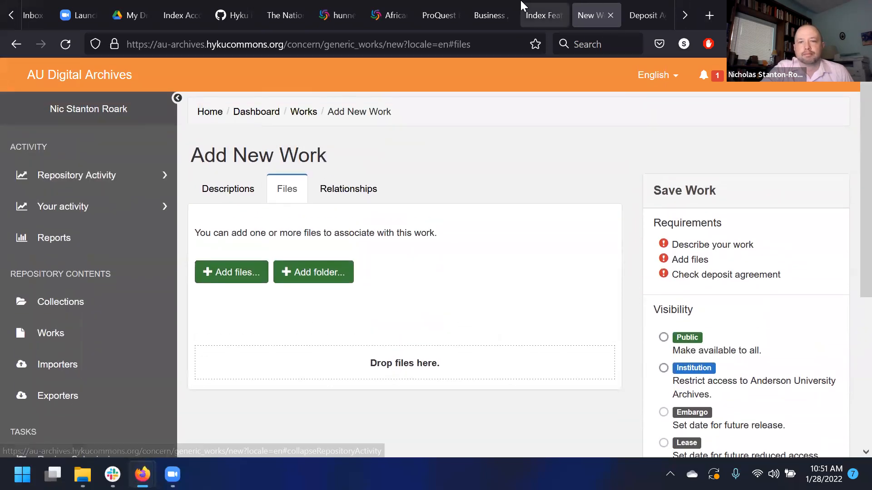
click(541, 15)
click(591, 17)
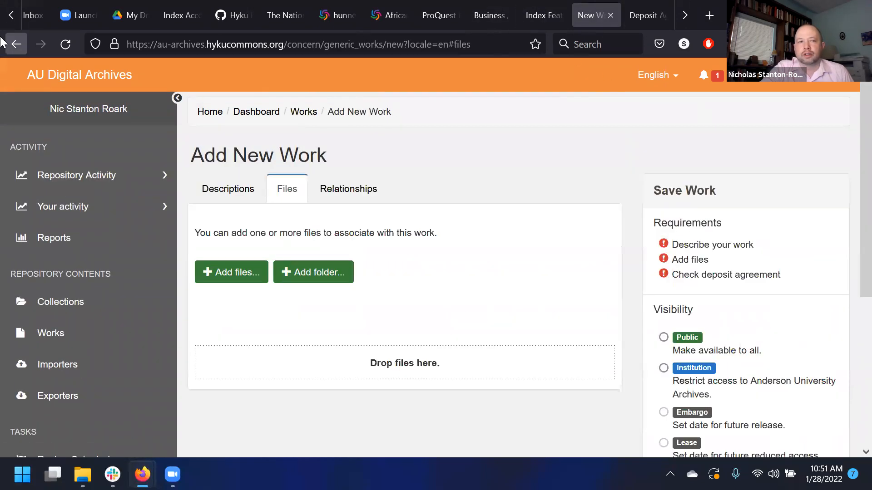
click(17, 44)
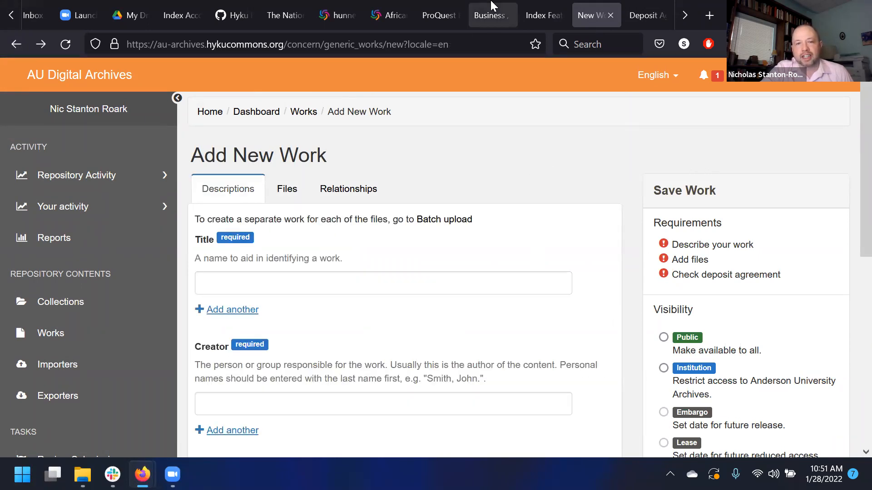
Turn off the Batch upload feature in the Features configuration
click(535, 18)
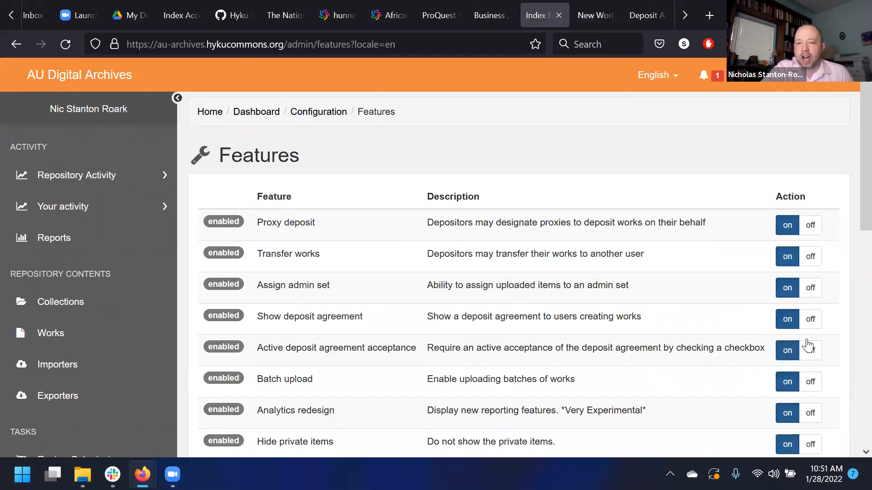
click(811, 383)
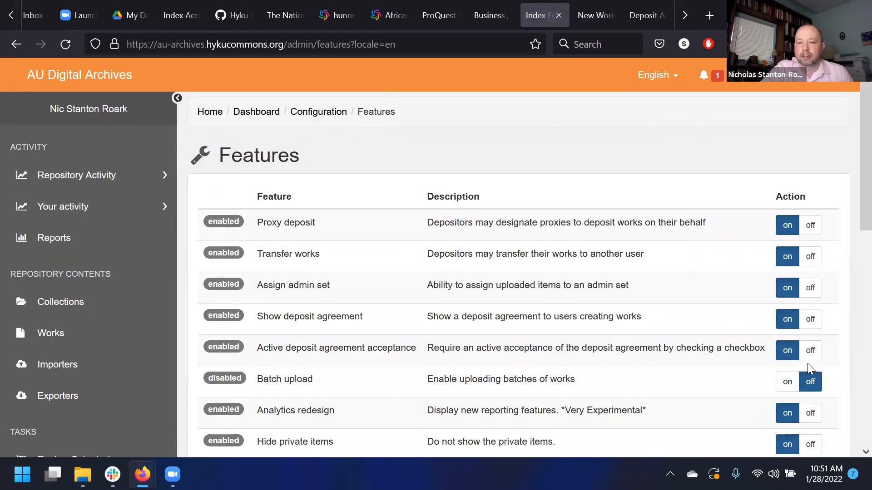
scroll(807, 363, down, 3)
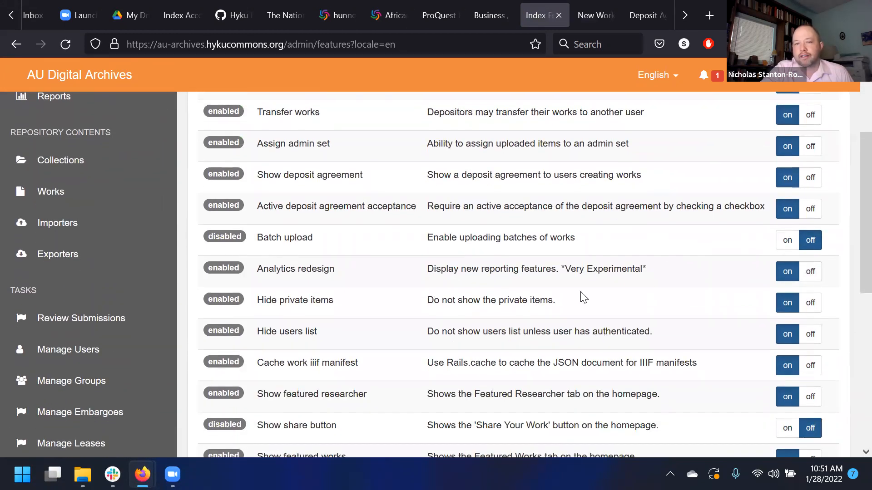
click(576, 9)
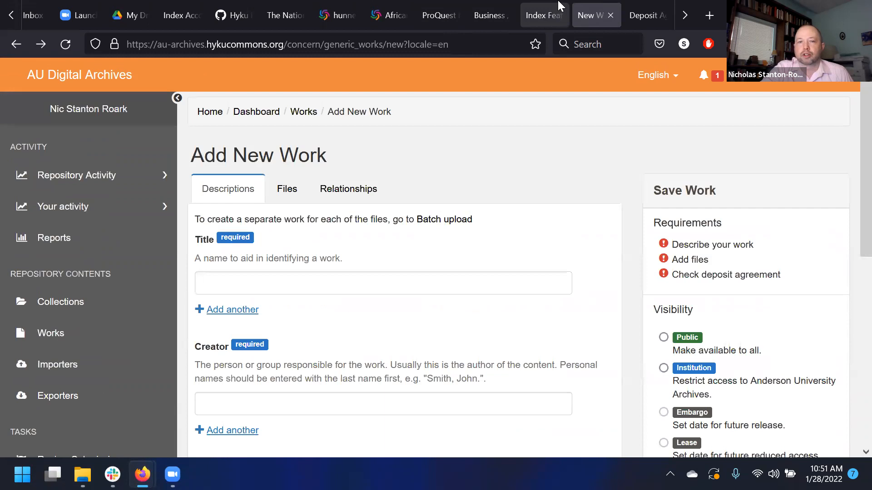
click(560, 5)
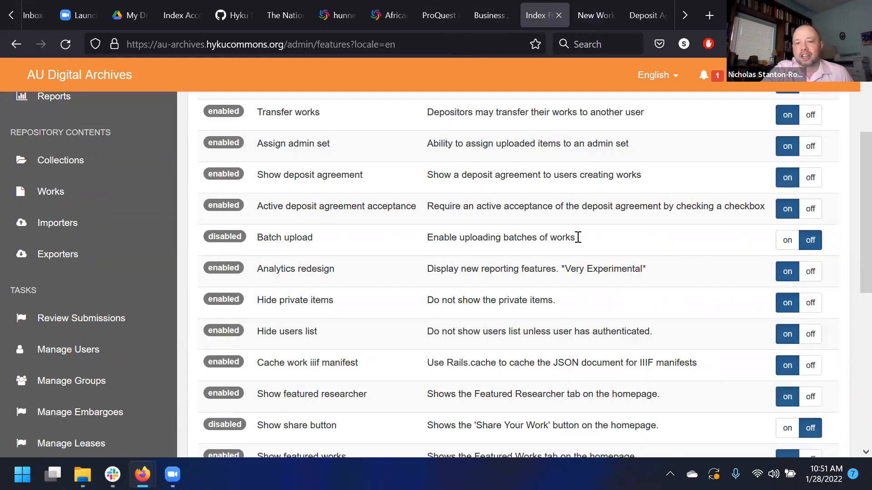
Return from the new work form to the Works list and dismiss the work type selection
click(577, 11)
click(16, 44)
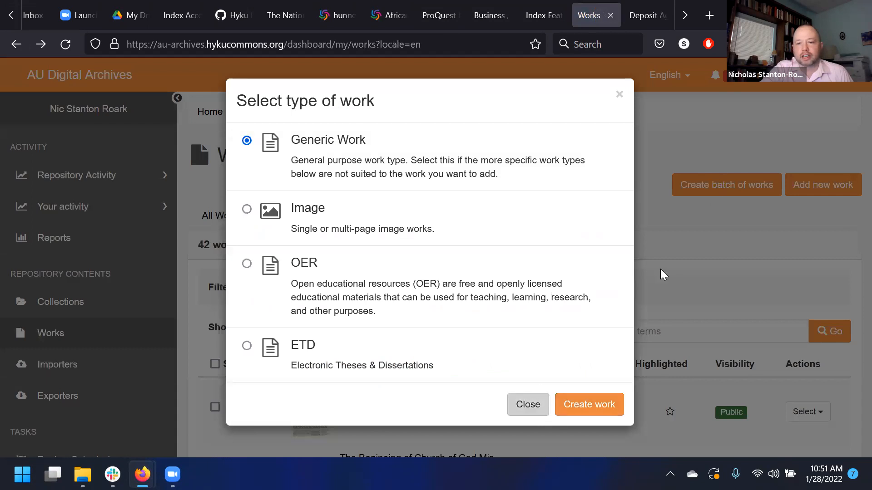
click(663, 274)
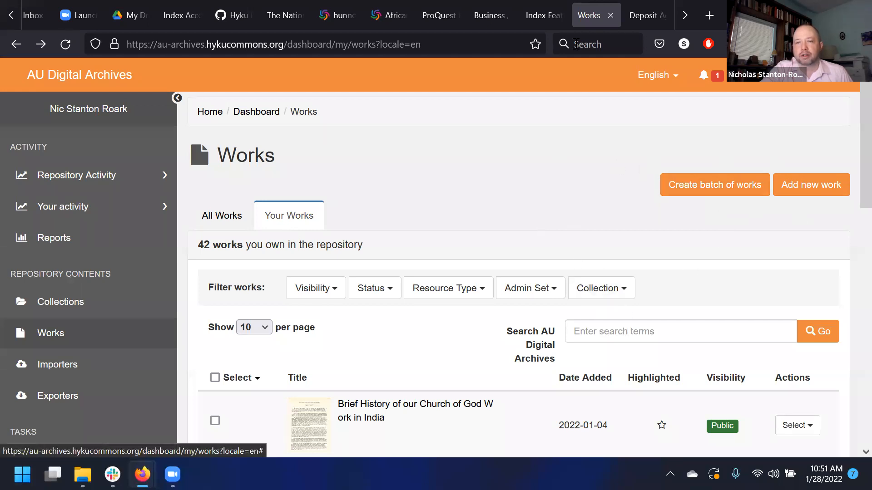
Examine the Analytics redesign feature and its description in the Features configuration
click(543, 15)
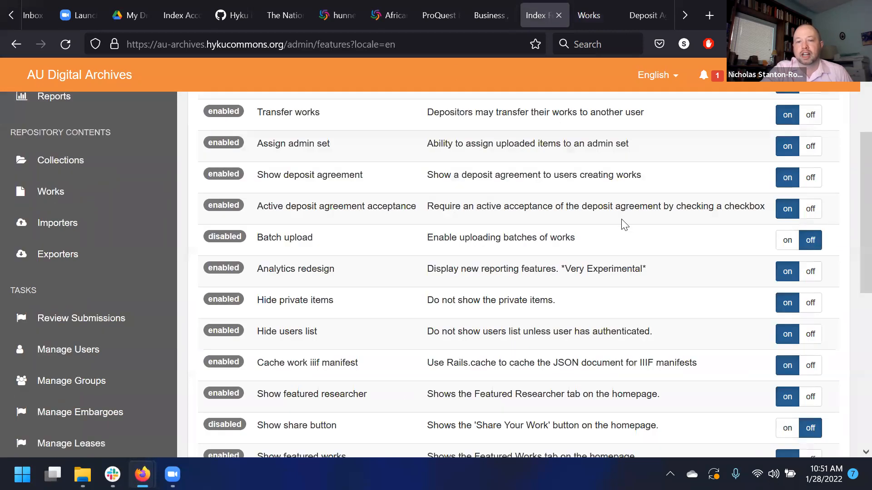
scroll(648, 221, down, 2)
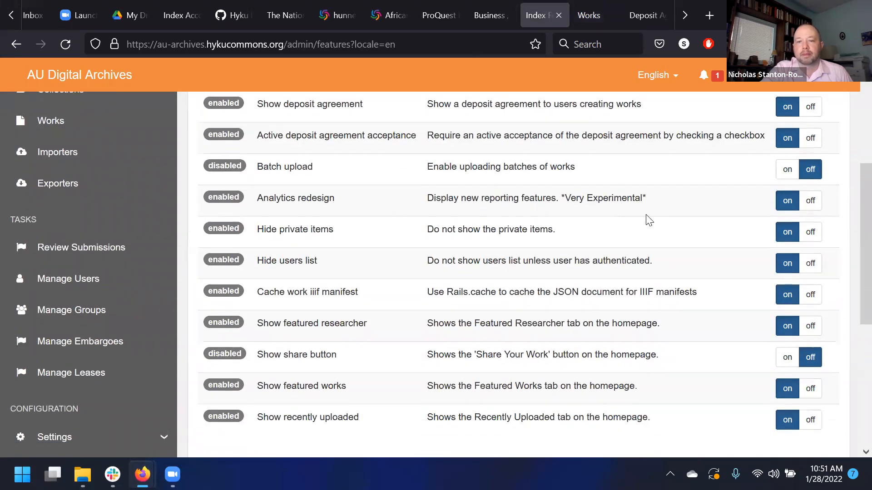
drag(265, 196, 482, 206)
click(665, 202)
click(456, 225)
scroll(43, 278, up, 3)
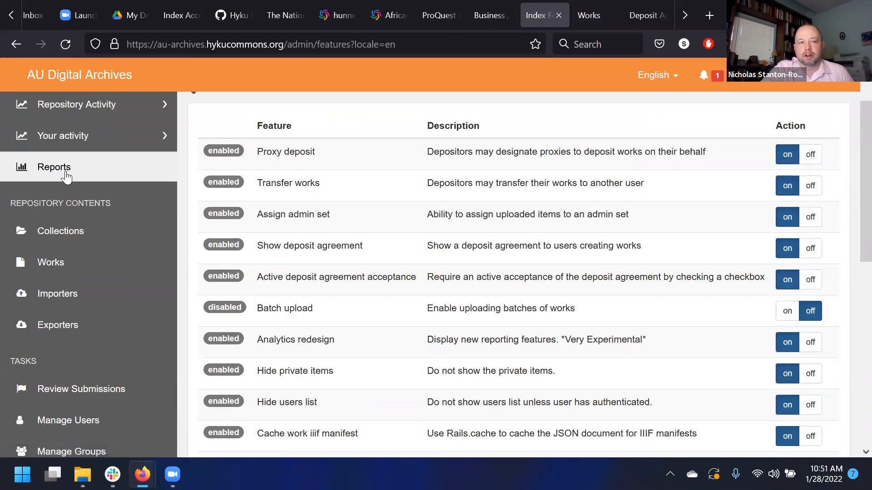
Examine the entries under Your activity and Repository Activity in the dashboard's Activity section, and collapse them again
scroll(66, 176, up, 2)
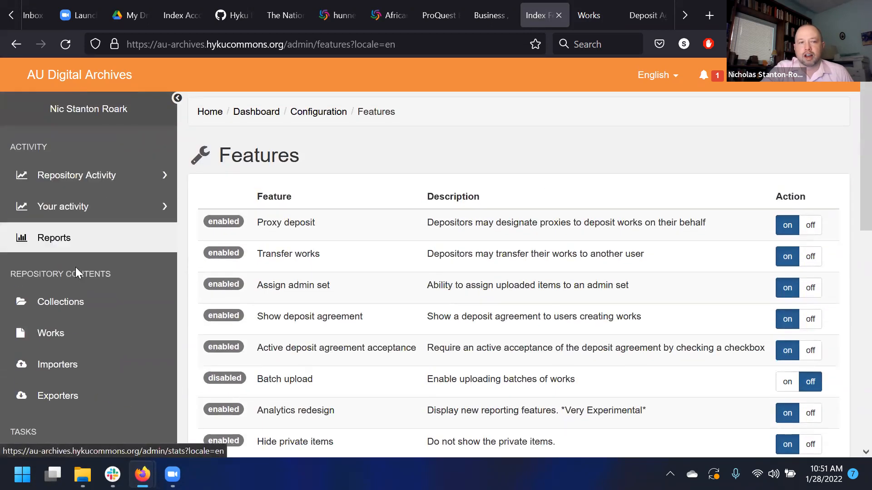
click(146, 217)
click(146, 217)
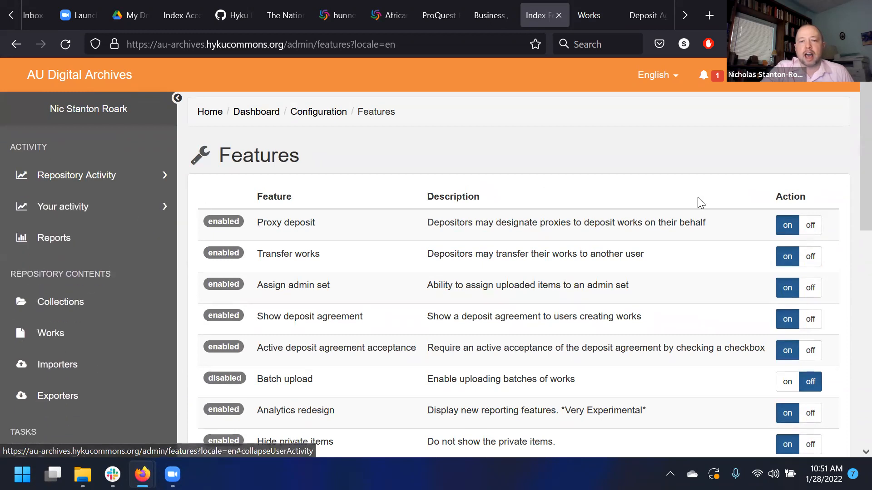
scroll(701, 203, down, 2)
click(173, 137)
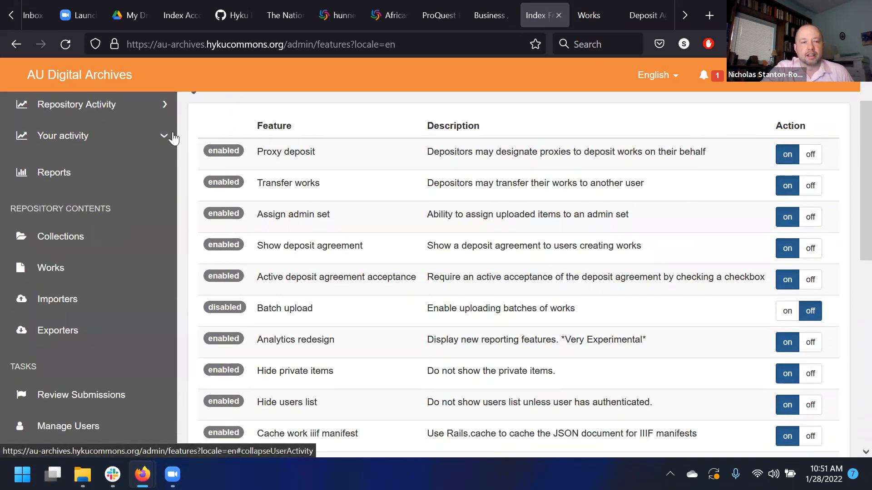
click(172, 137)
scroll(186, 155, up, 2)
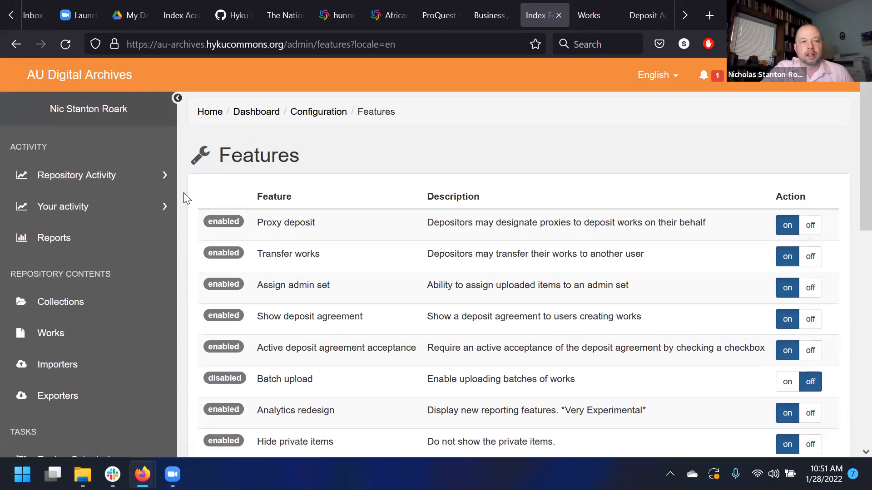
drag(486, 196, 432, 191)
click(432, 194)
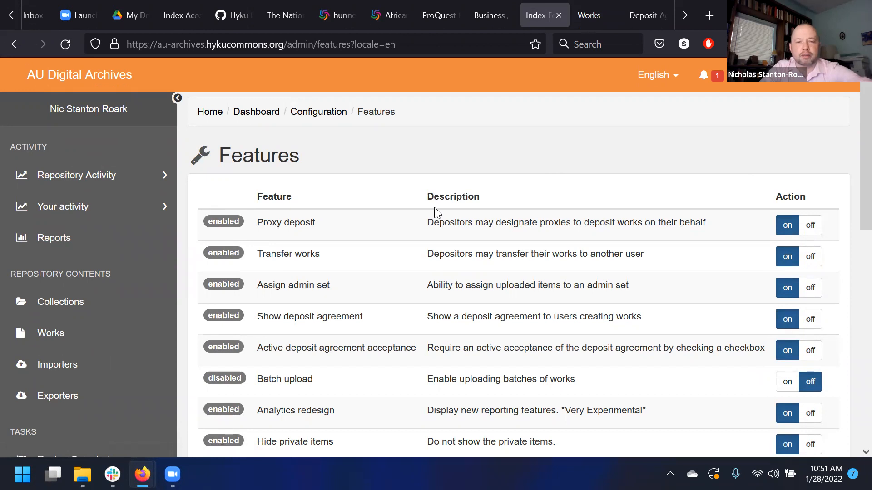
click(140, 223)
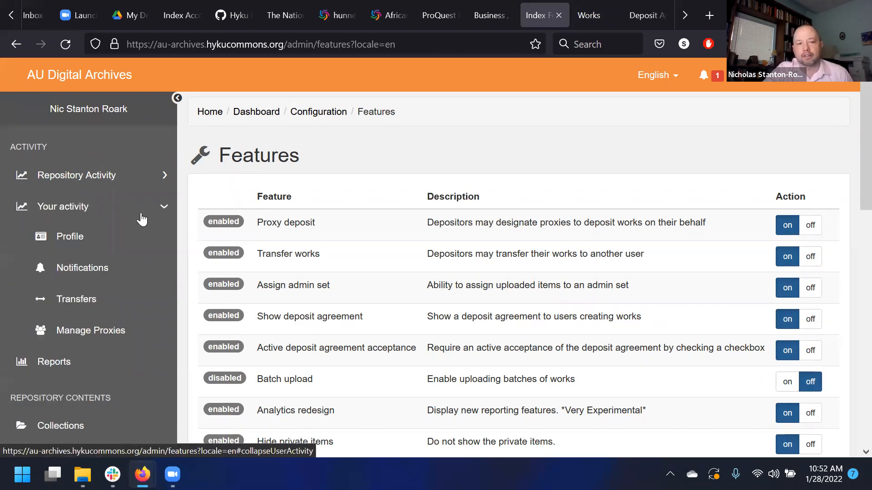
click(142, 219)
click(142, 178)
click(141, 187)
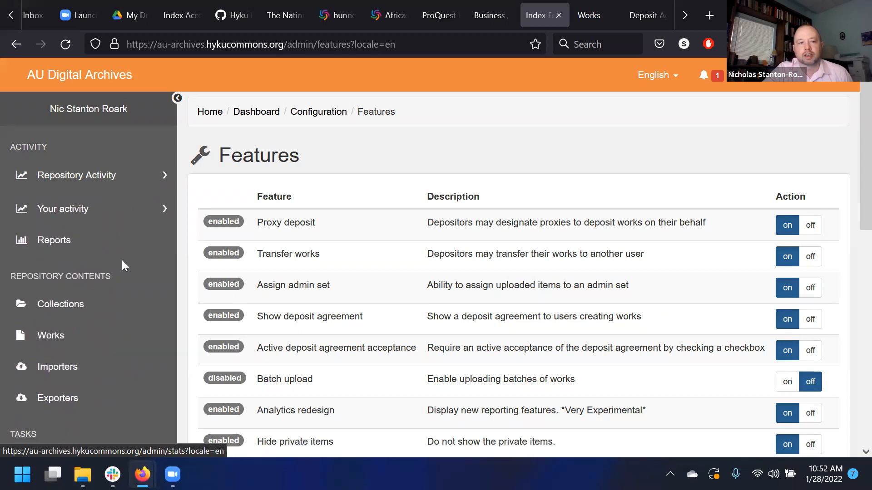
Open the repository's Reports and review the Collections, Works and Downloads statistics
click(123, 242)
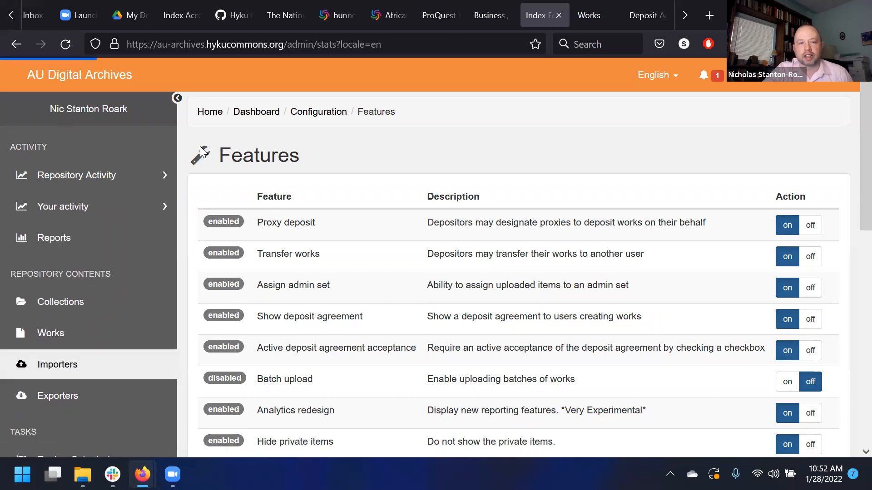
scroll(520, 277, down, 3)
scroll(319, 153, up, 3)
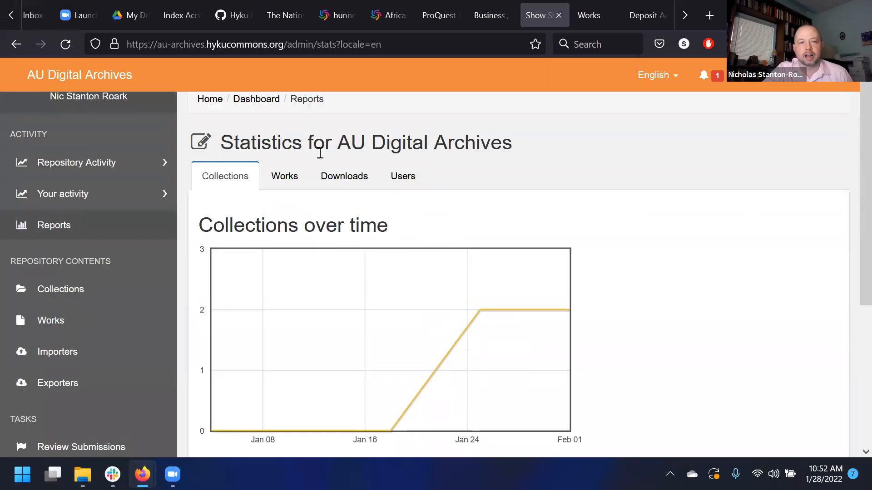
click(286, 189)
click(333, 191)
scroll(387, 223, down, 3)
scroll(387, 223, up, 3)
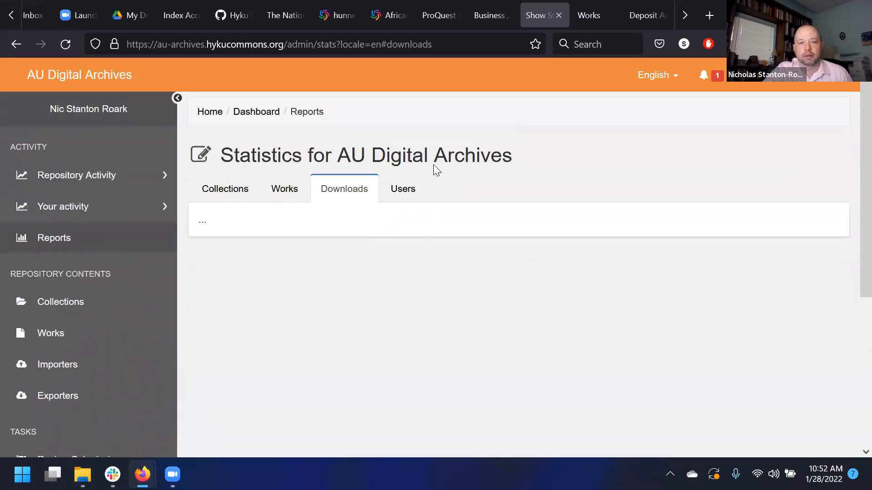
Leave the Reports statistics and return to the Features configuration in Settings
click(23, 43)
click(23, 42)
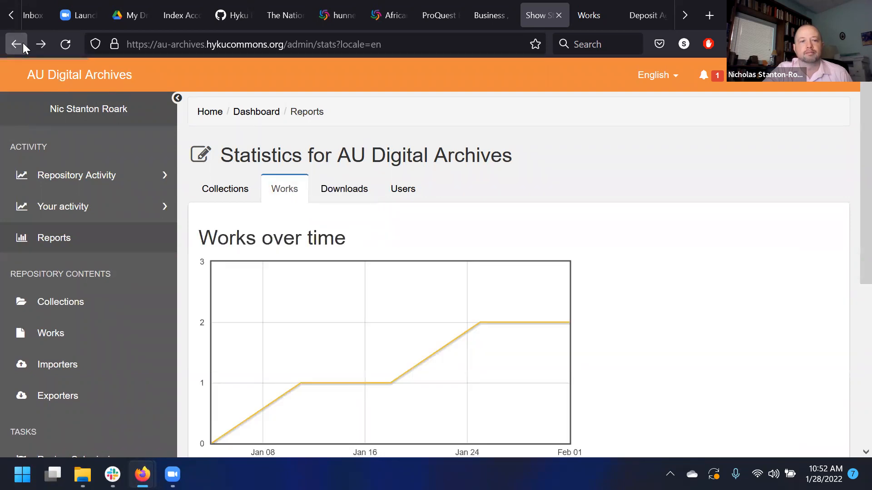
scroll(16, 181, down, 5)
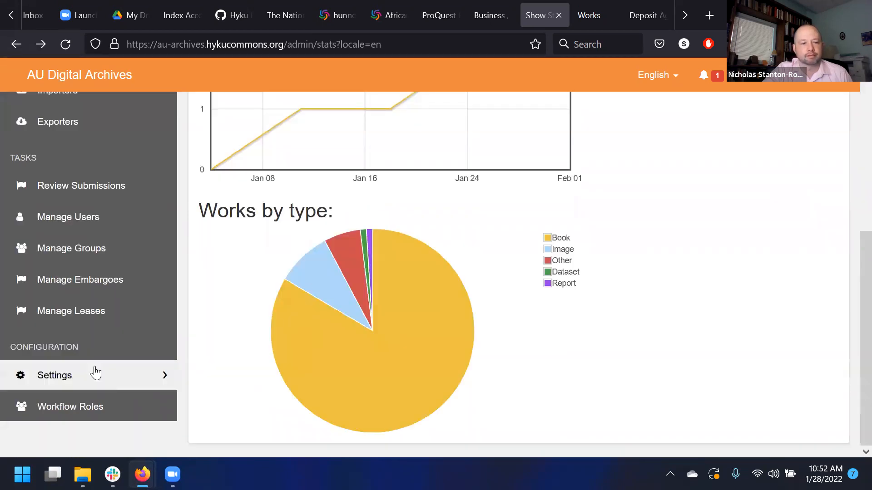
click(96, 375)
scroll(96, 372, down, 2)
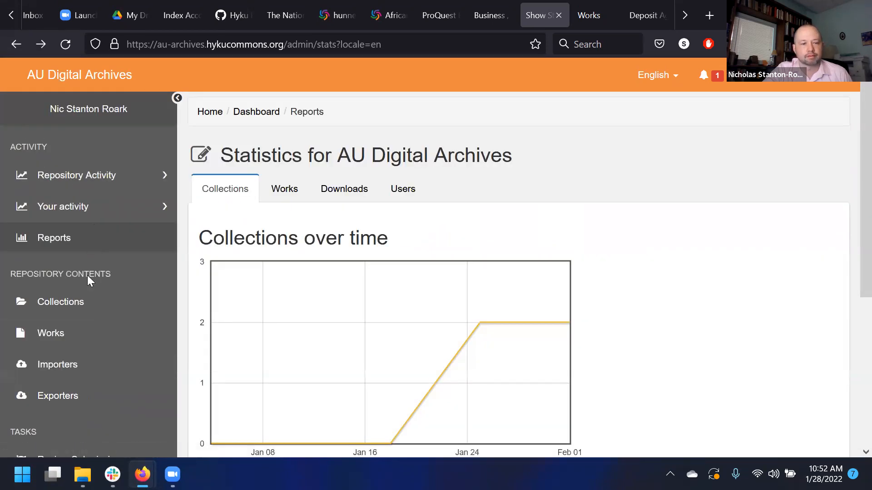
scroll(87, 275, down, 5)
click(100, 399)
scroll(102, 395, down, 2)
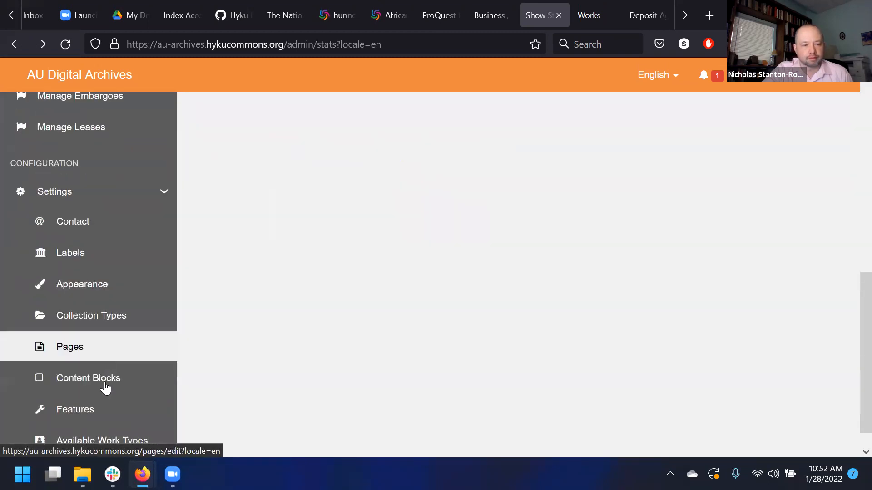
click(102, 409)
scroll(599, 266, down, 3)
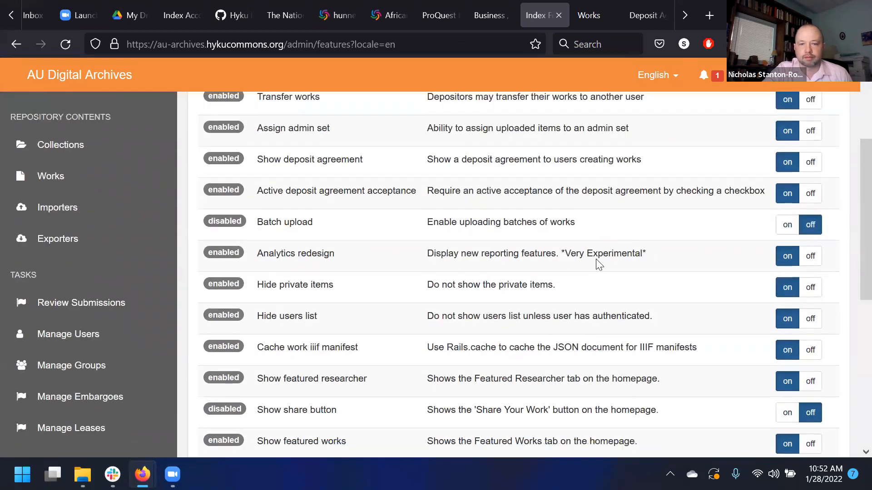
Examine the Hide private items feature and its description in the feature list
scroll(596, 259, down, 2)
drag(592, 238, 271, 241)
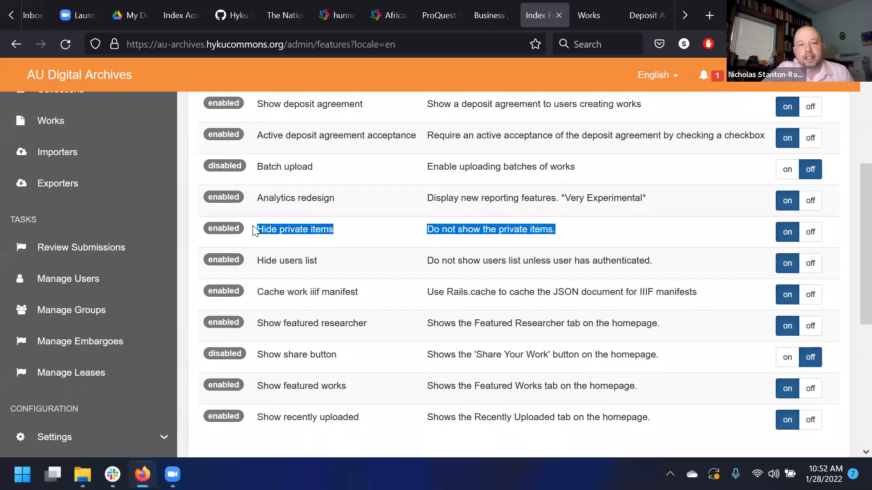
click(268, 240)
drag(245, 237, 357, 234)
click(357, 234)
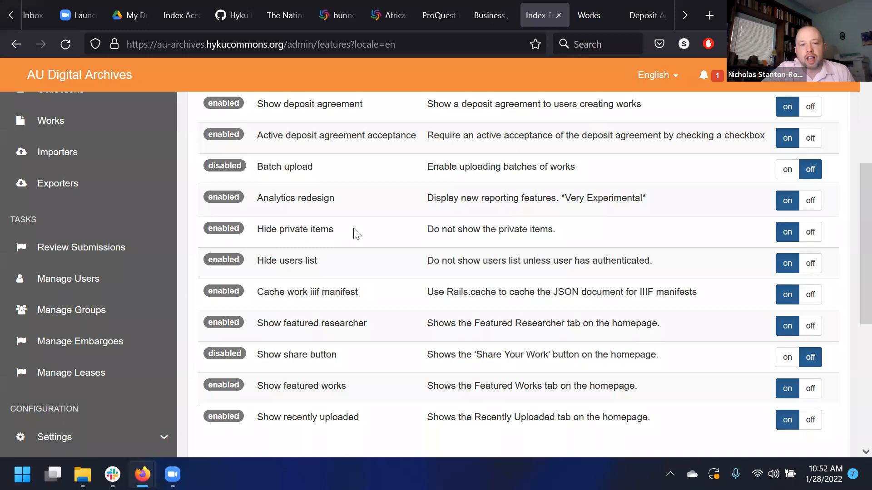
drag(545, 232, 283, 230)
click(587, 241)
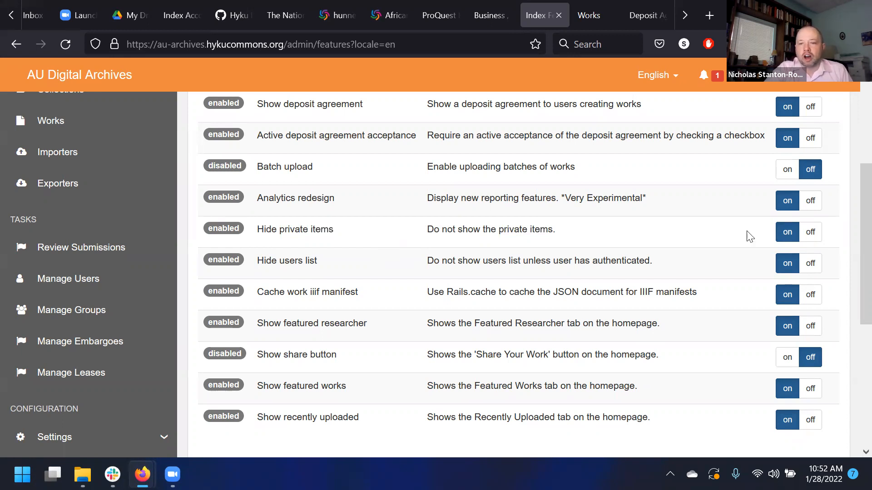
drag(456, 249, 261, 230)
click(263, 240)
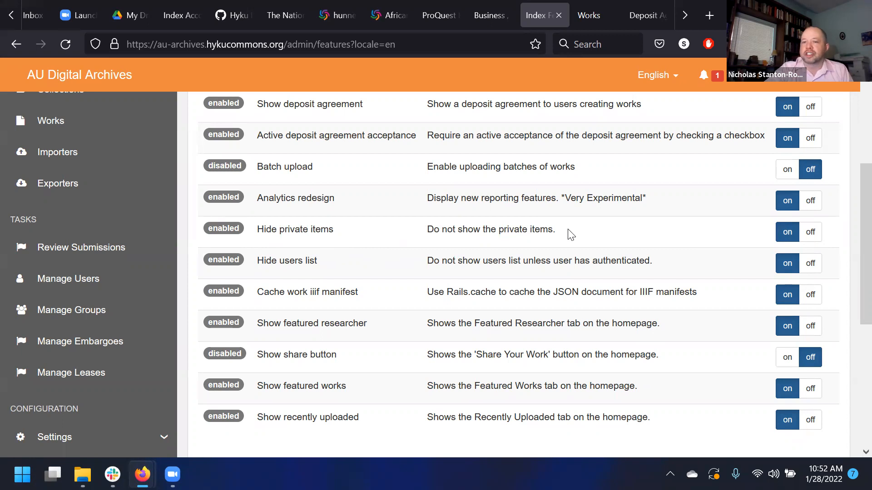
Turn off the Hide private items feature
click(806, 232)
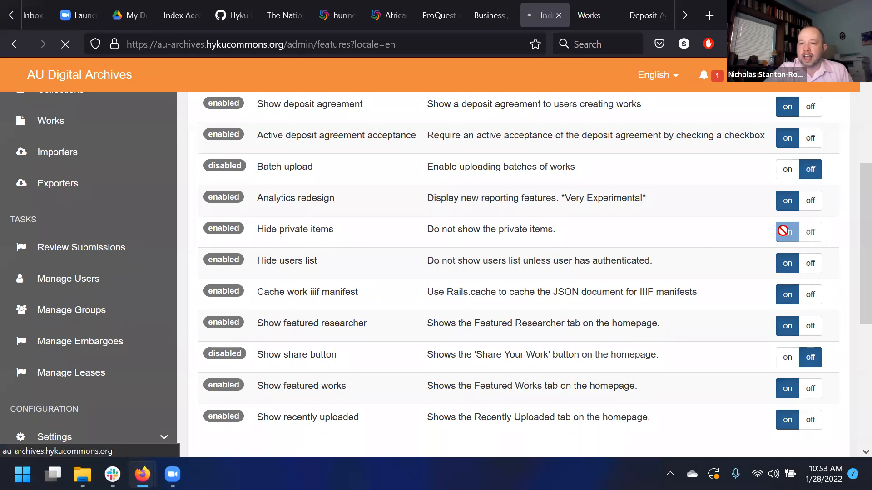
scroll(684, 235, down, 4)
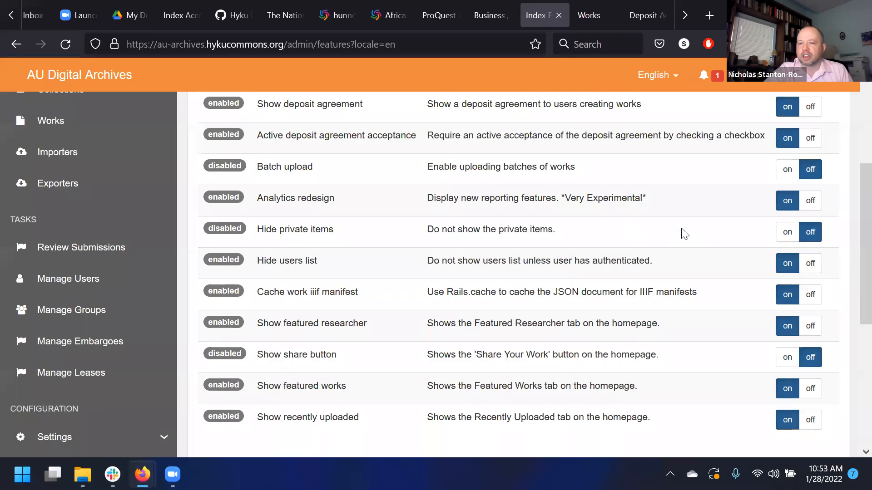
scroll(685, 235, down, 2)
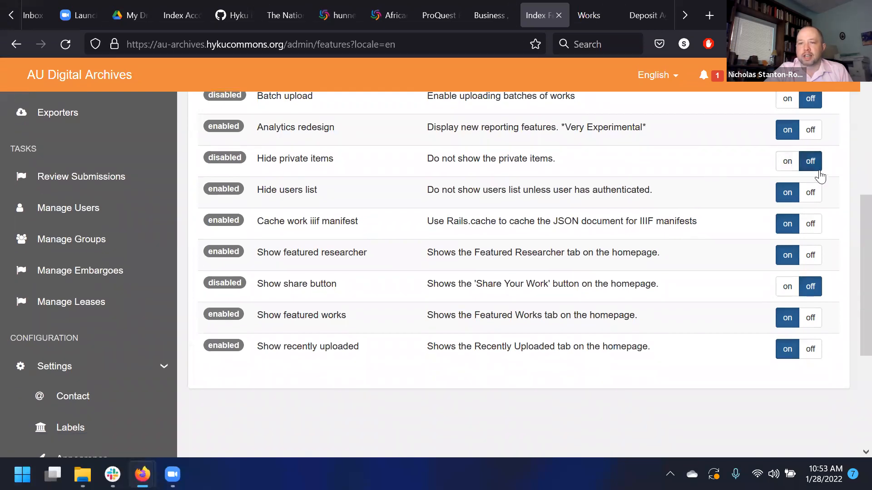
Compare the Hide users list description with the Hide private items feature
drag(654, 190, 429, 207)
click(430, 208)
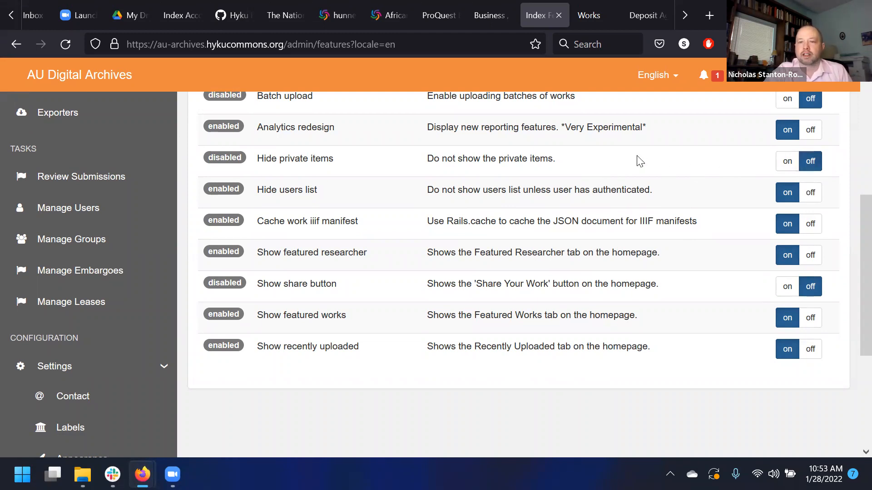
drag(335, 161, 283, 162)
click(286, 162)
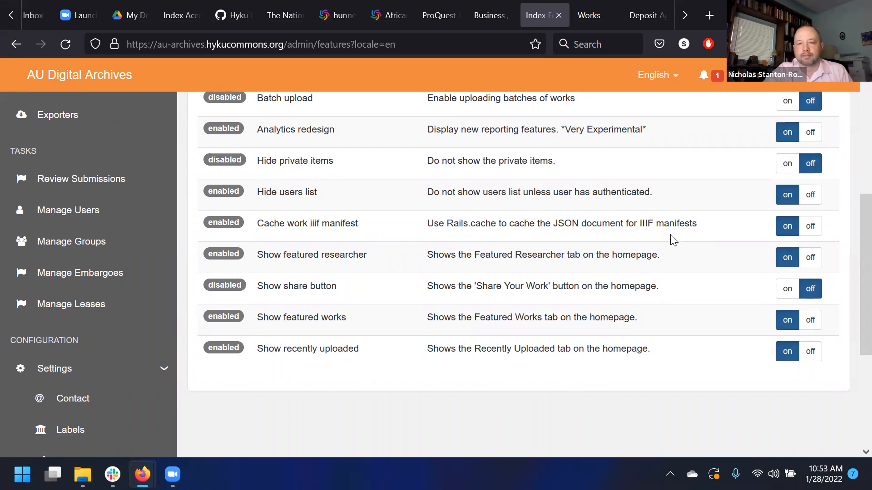
scroll(672, 239, up, 2)
scroll(673, 241, down, 2)
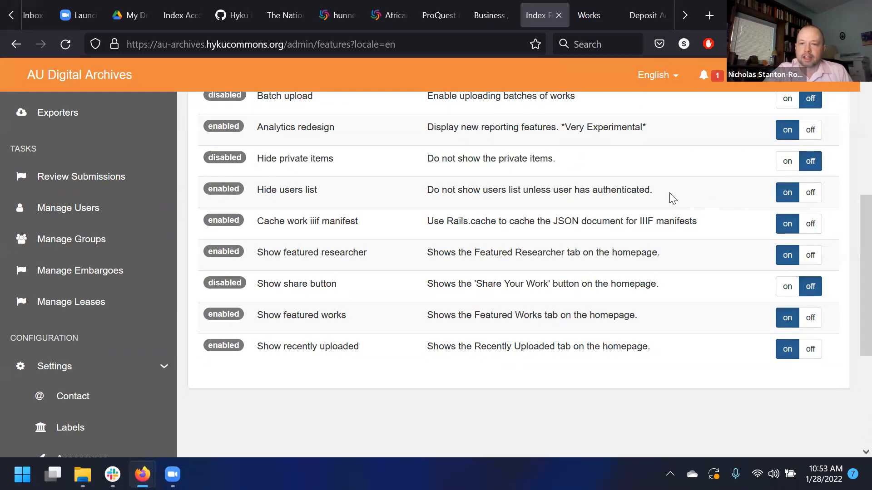
Read the Hide users list description about when the users list is shown, checking it against the neighbouring features
drag(426, 189, 548, 200)
click(548, 200)
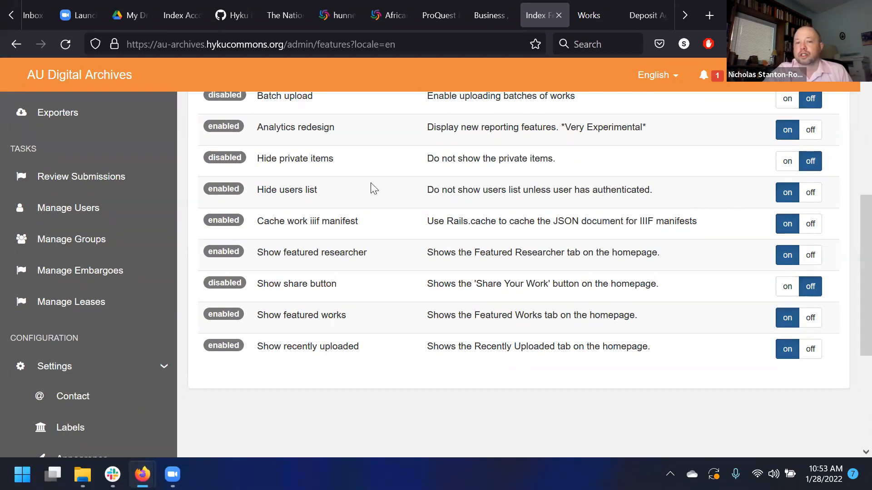
drag(418, 200, 699, 194)
click(700, 194)
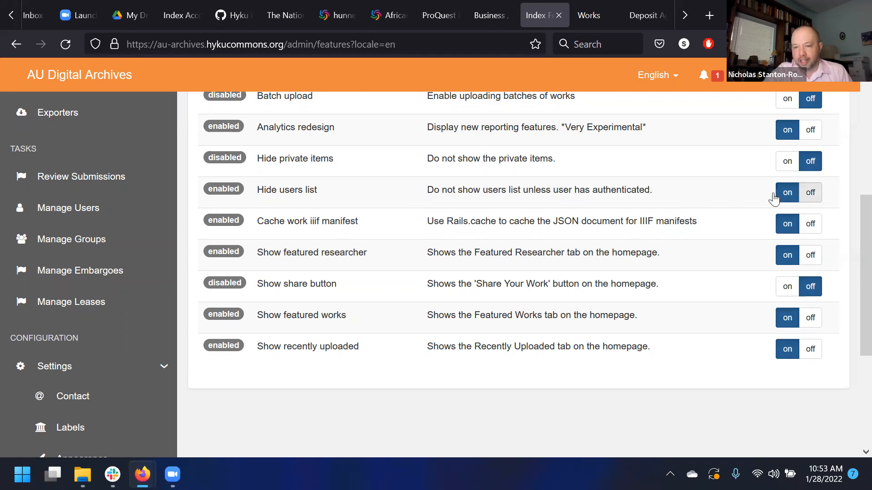
drag(716, 195, 429, 198)
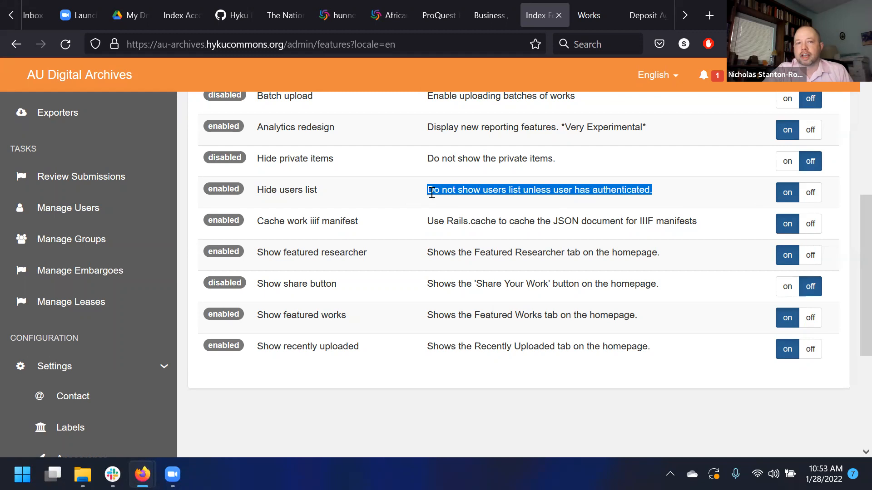
click(432, 192)
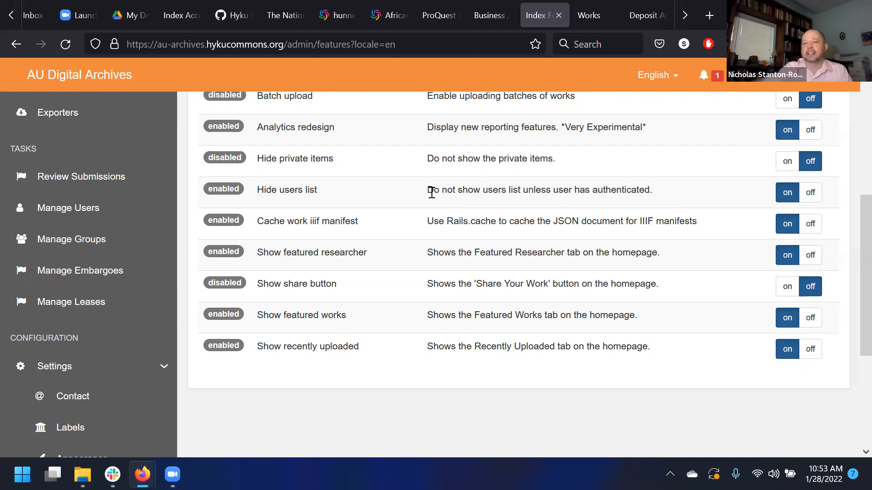
scroll(438, 209, up, 2)
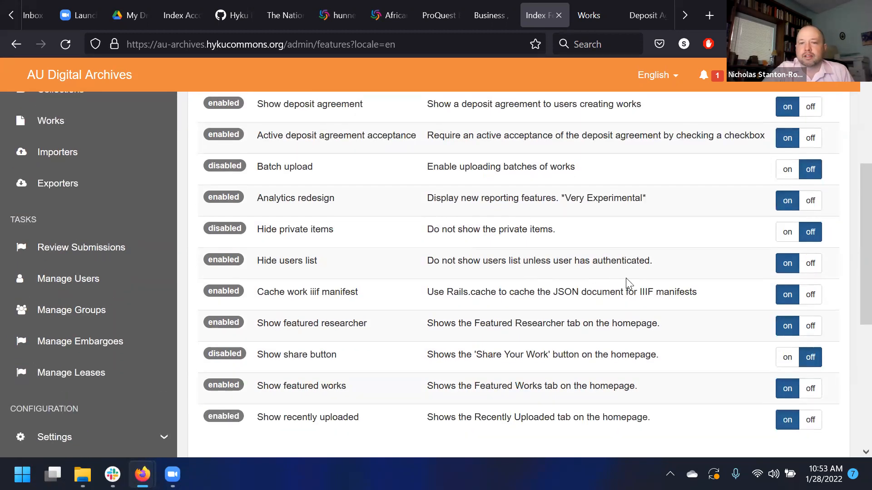
drag(661, 260, 511, 264)
click(428, 260)
click(511, 264)
scroll(510, 268, up, 3)
scroll(696, 302, down, 3)
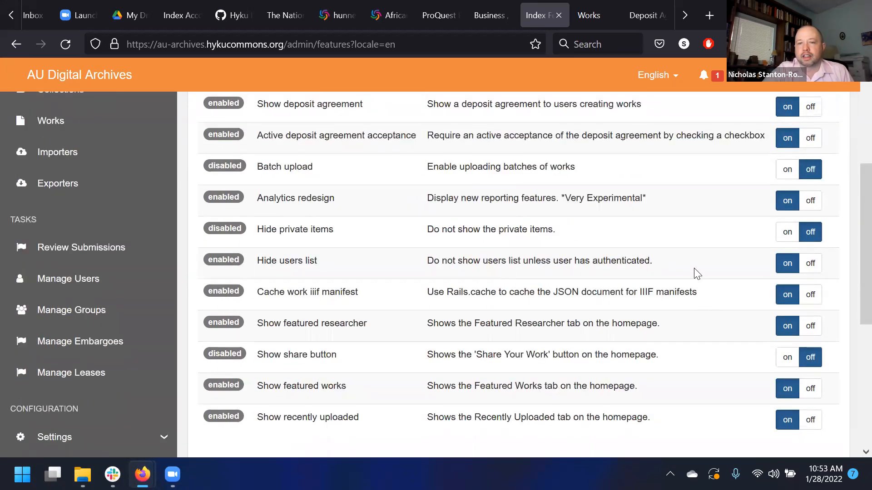
drag(654, 261, 522, 275)
click(558, 282)
drag(583, 262, 575, 263)
click(577, 260)
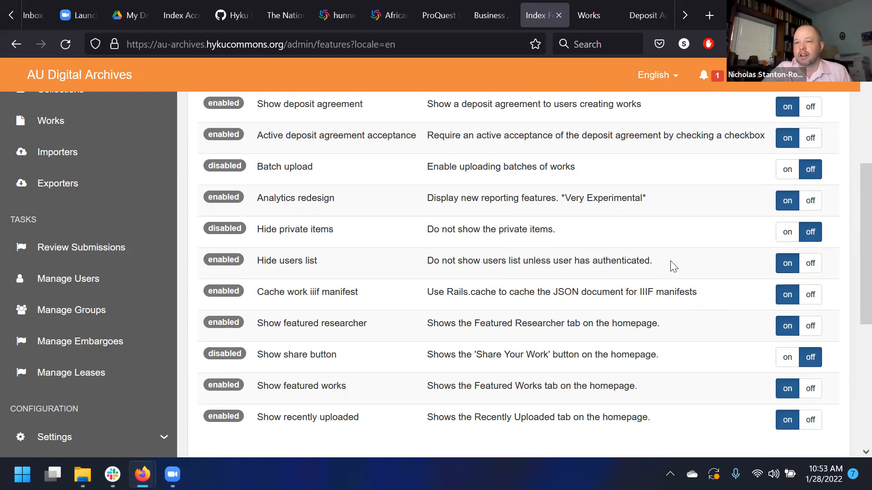
drag(655, 268, 569, 272)
click(571, 272)
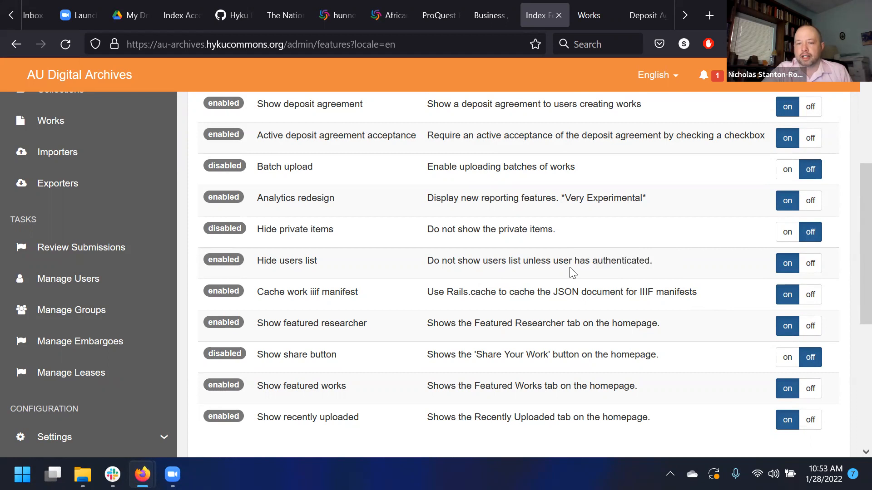
drag(649, 271, 415, 262)
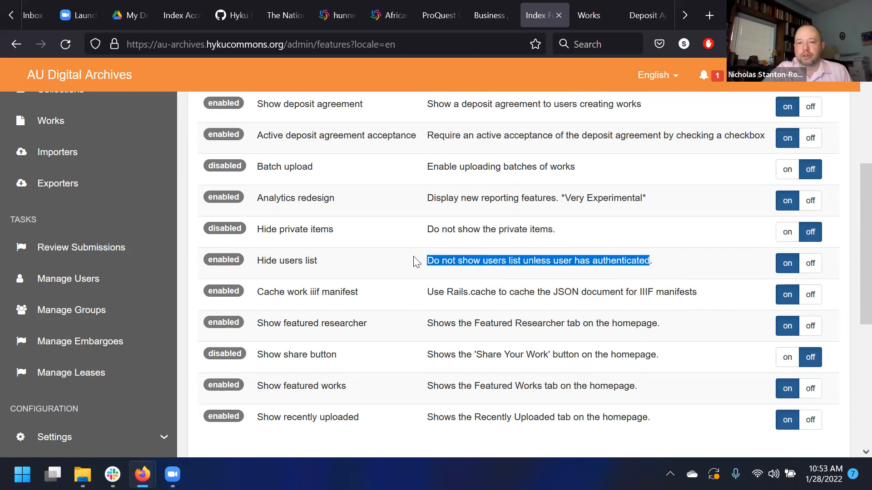
click(414, 263)
scroll(435, 219, down, 2)
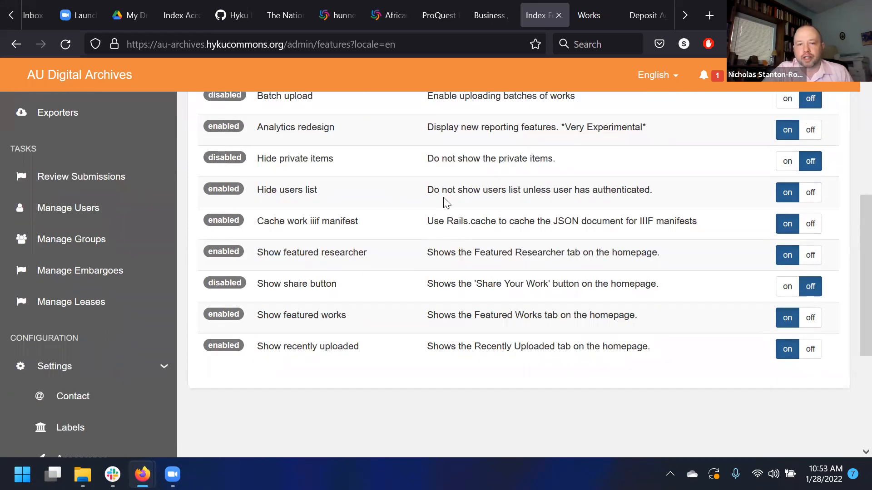
Read the Hide users list description and the Cache work iiif manifest description about caching the JSON document for IIIF manifests
drag(465, 194, 575, 191)
click(575, 191)
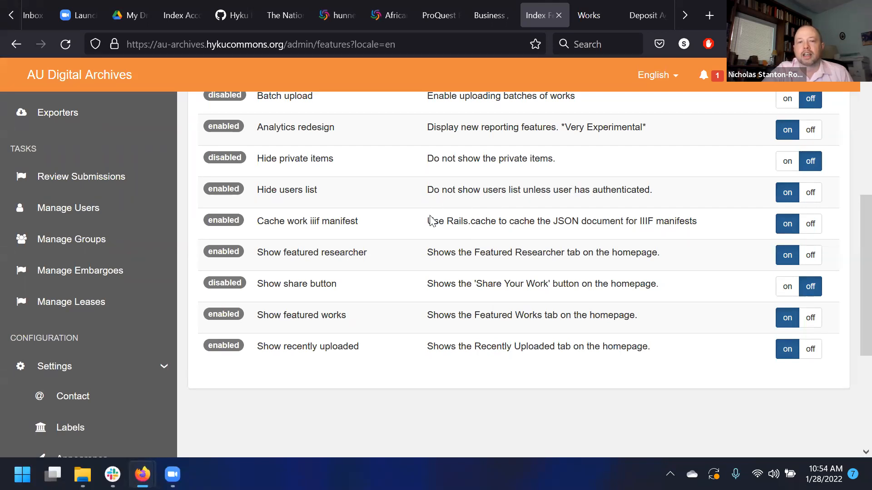
drag(430, 221, 605, 226)
click(497, 224)
click(605, 226)
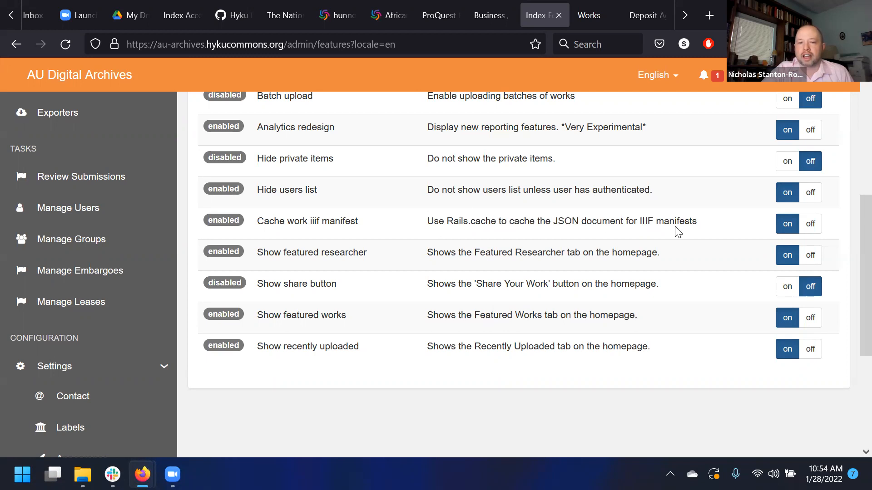
drag(681, 222, 425, 222)
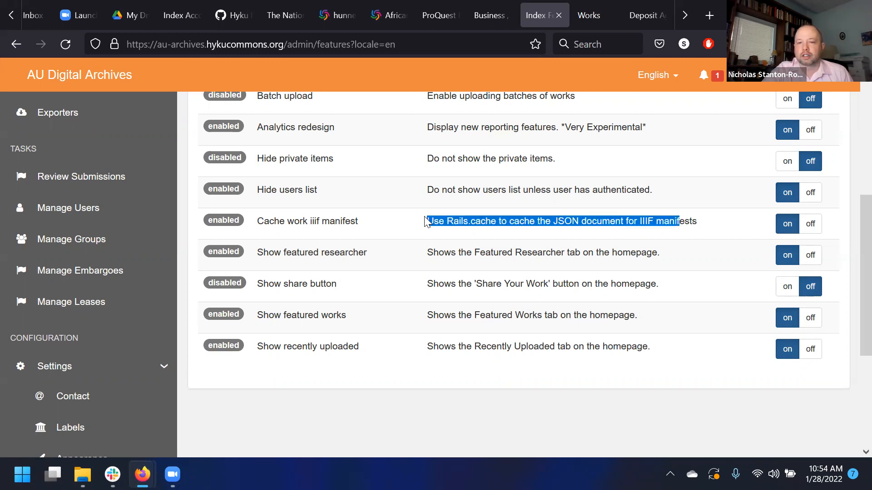
click(432, 224)
drag(700, 224, 610, 222)
click(610, 222)
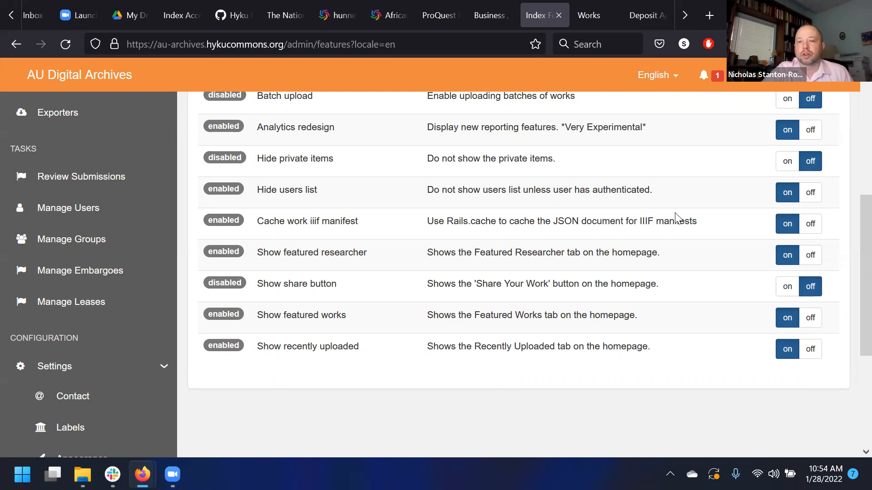
Open the "Early Faculty at Anderson Bible Training School" work in the other browser window and show its second image in the viewer
mouse_move(143, 475)
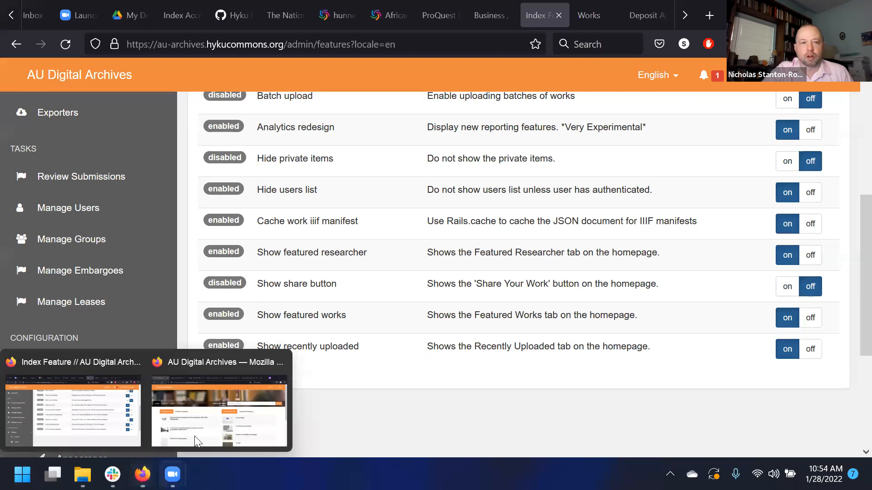
click(196, 440)
click(159, 18)
click(177, 259)
click(131, 249)
click(172, 256)
click(114, 266)
scroll(117, 263, down, 2)
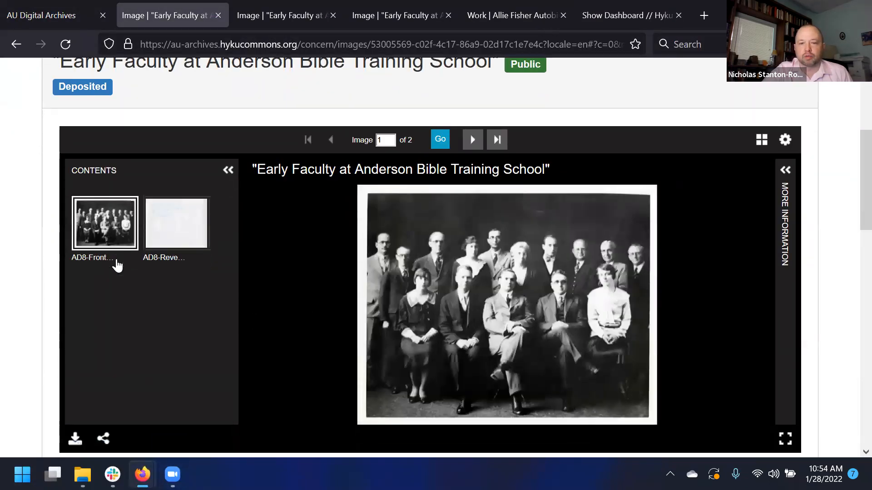
click(188, 203)
Return to the feature list and read the descriptions of the featured researcher, share button, featured works and recently uploaded homepage features
mouse_move(143, 475)
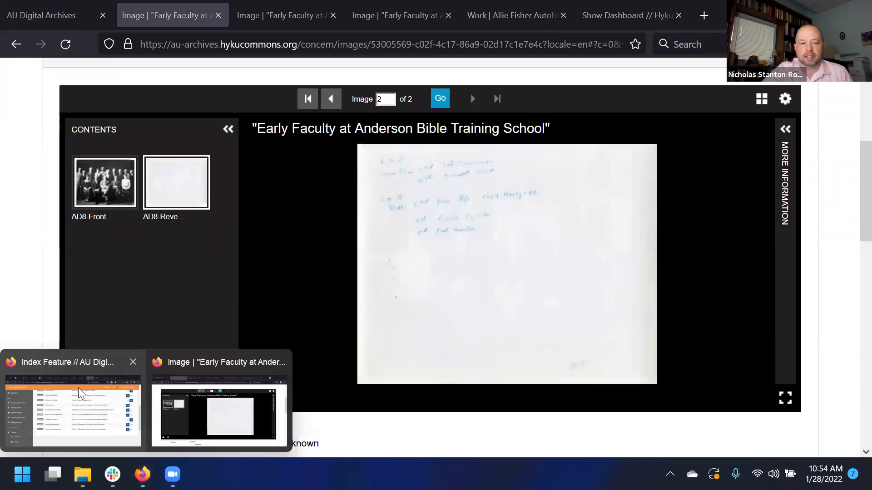
click(78, 388)
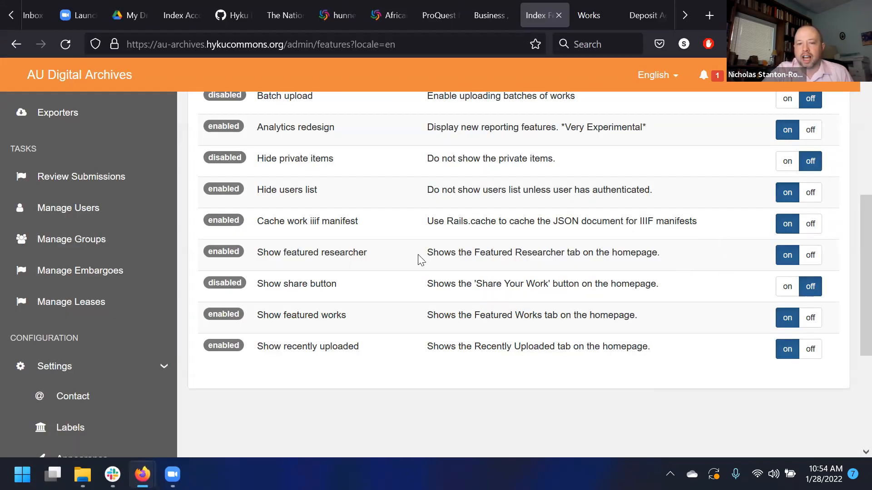
drag(555, 346, 562, 253)
click(560, 253)
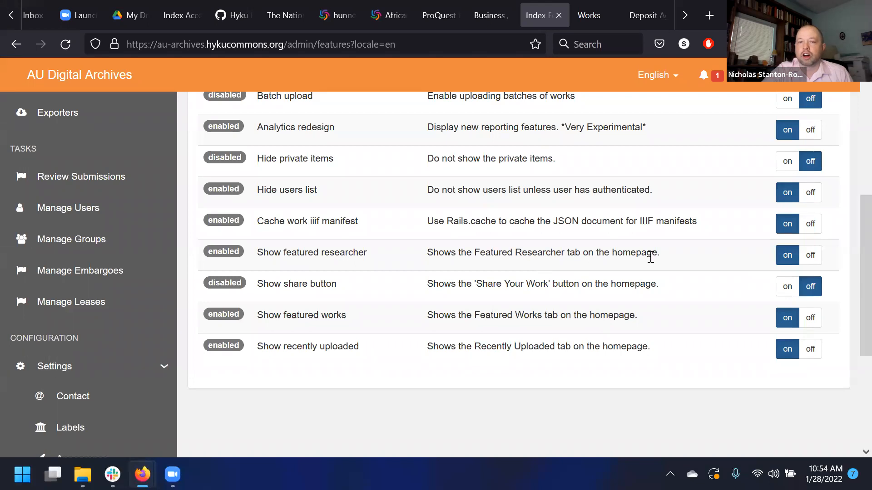
drag(485, 252, 577, 256)
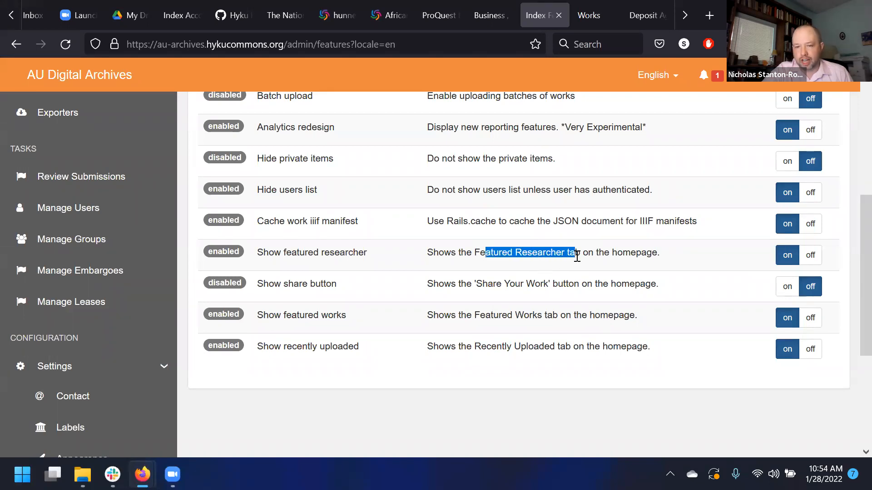
click(575, 256)
drag(476, 285, 563, 287)
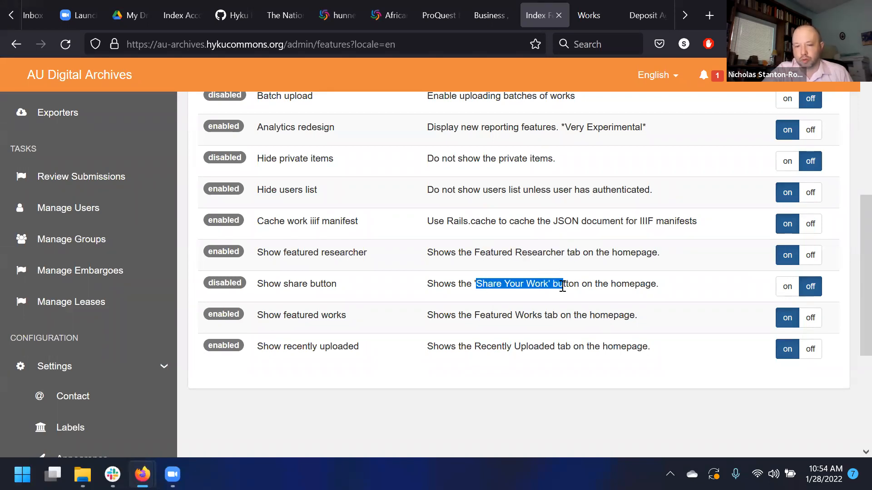
click(563, 287)
drag(475, 319, 606, 325)
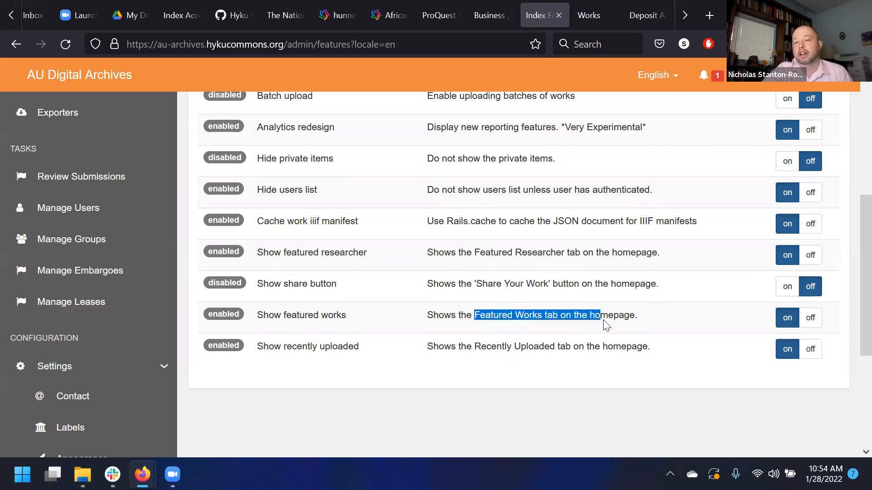
click(517, 350)
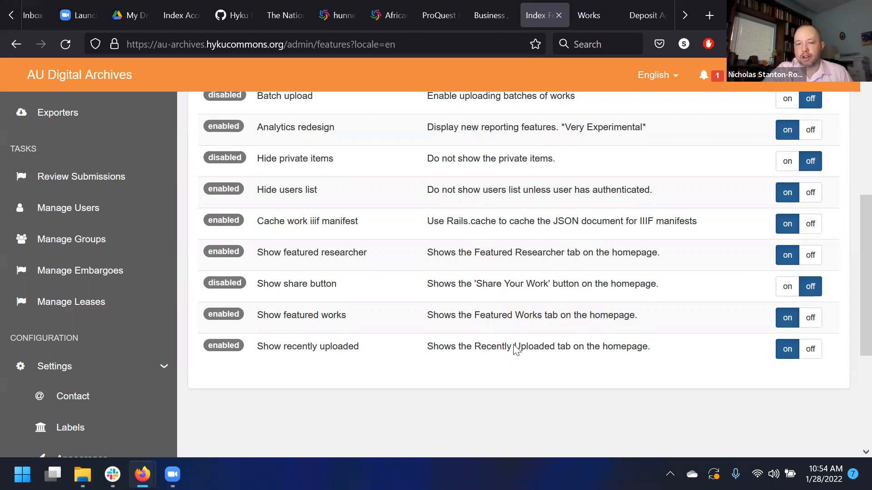
drag(461, 346, 626, 355)
click(612, 356)
click(636, 354)
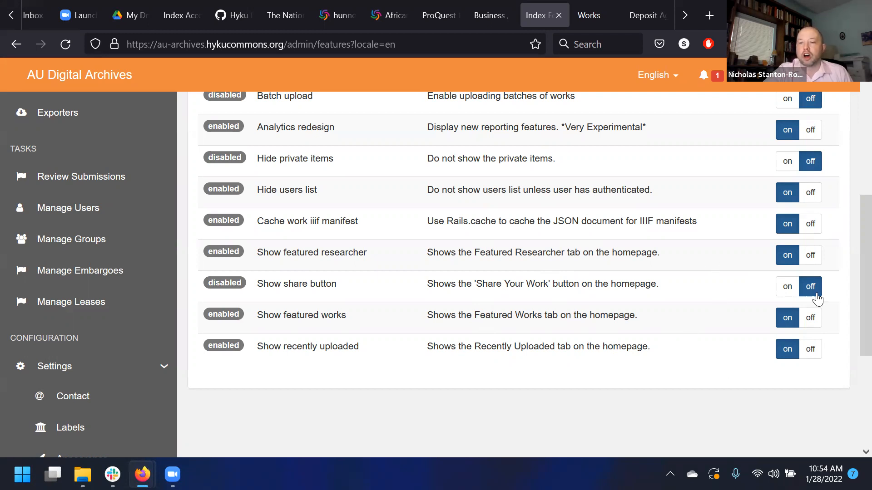
Turn off the Show recently uploaded feature
click(810, 350)
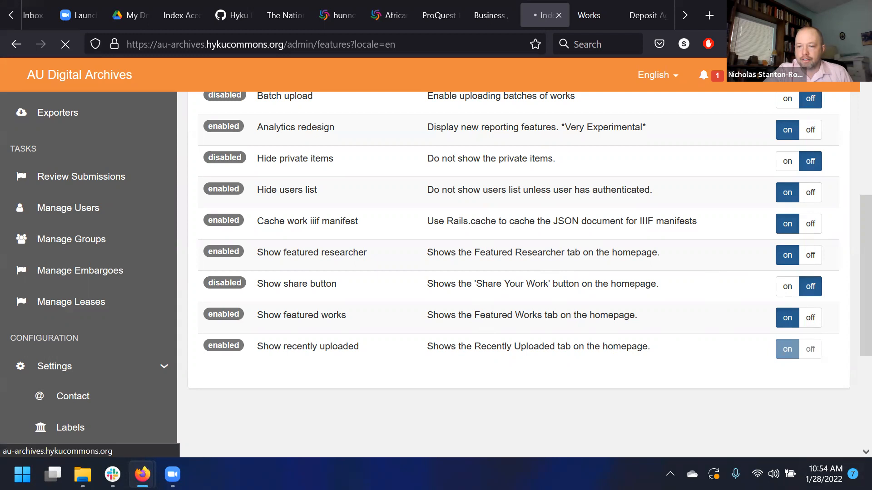
scroll(664, 345, down, 3)
scroll(663, 346, down, 3)
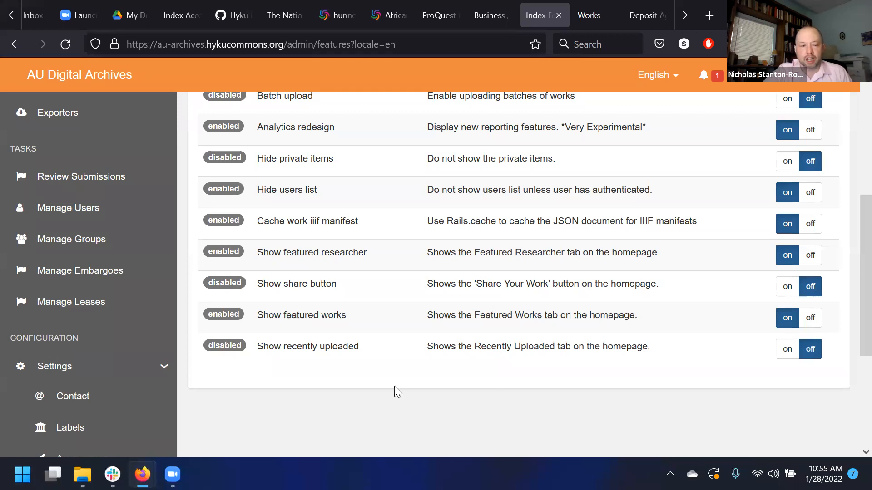
Open the Hyku Commons repository's homepage in the other browser window to view its Share Your Work button and work sections
mouse_move(142, 474)
click(193, 422)
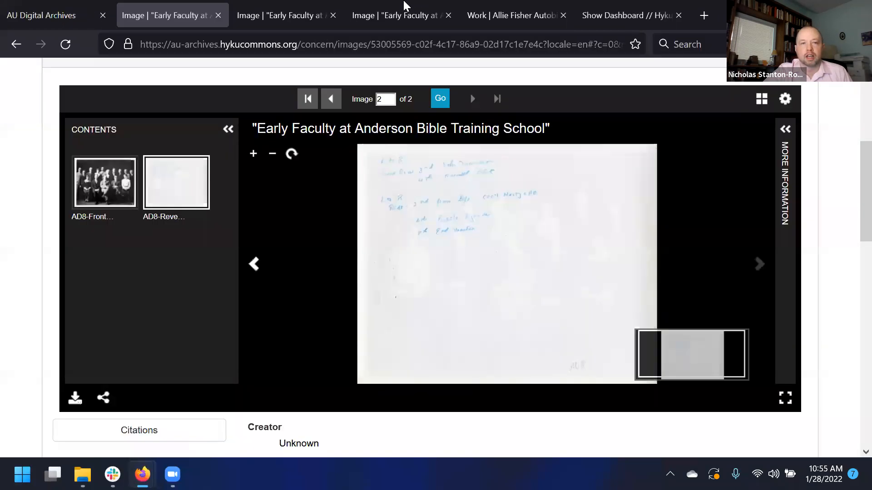
click(654, 15)
click(47, 75)
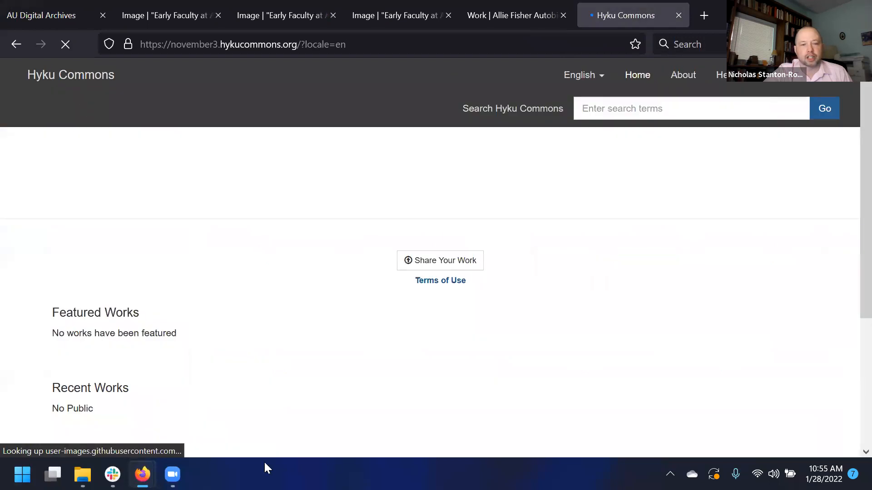
Check the AU Digital Archives homepage by switching between its Featured Researcher and Explore Collections tabs and viewing Featured Works
click(48, 13)
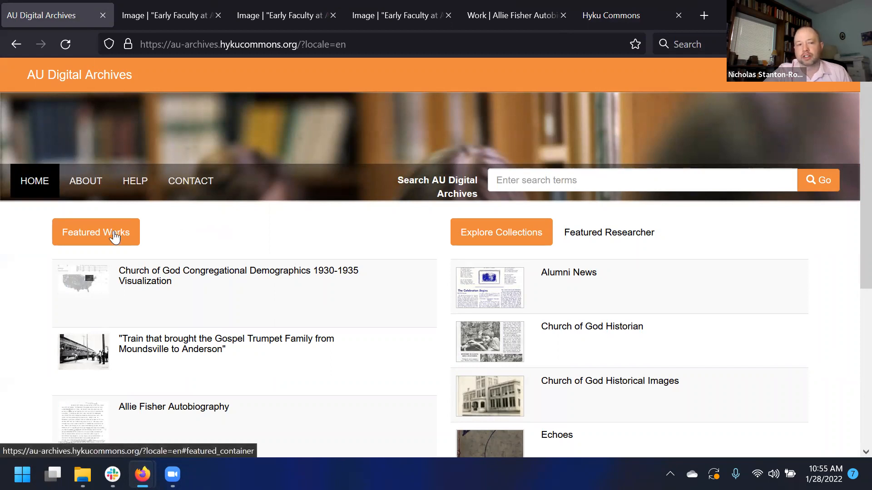
click(635, 232)
click(494, 241)
click(604, 241)
click(508, 242)
click(611, 236)
click(495, 236)
click(89, 235)
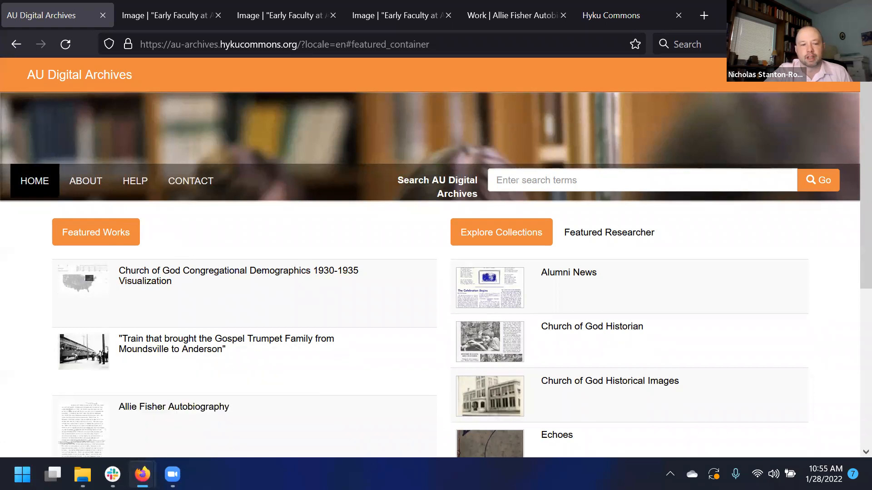
Return to the AU Digital Archives Features page and look over the whole list of feature settings
mouse_move(142, 474)
click(117, 444)
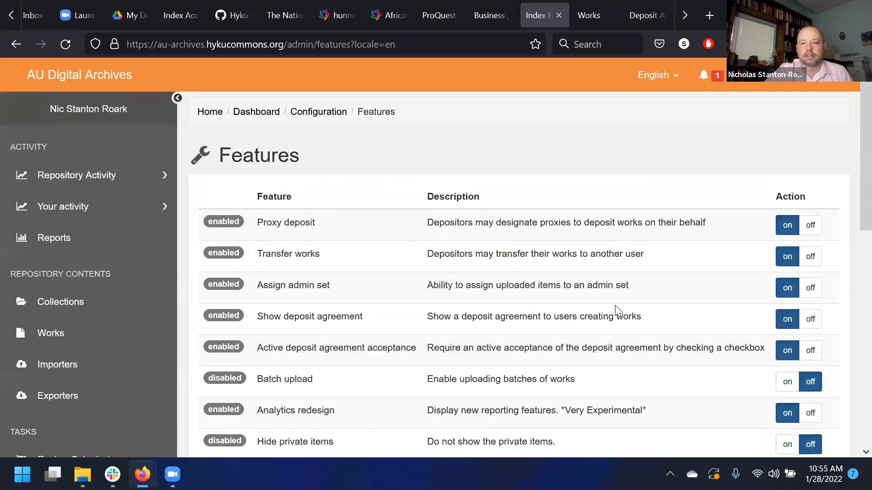
scroll(507, 219, down, 4)
scroll(543, 219, down, 1)
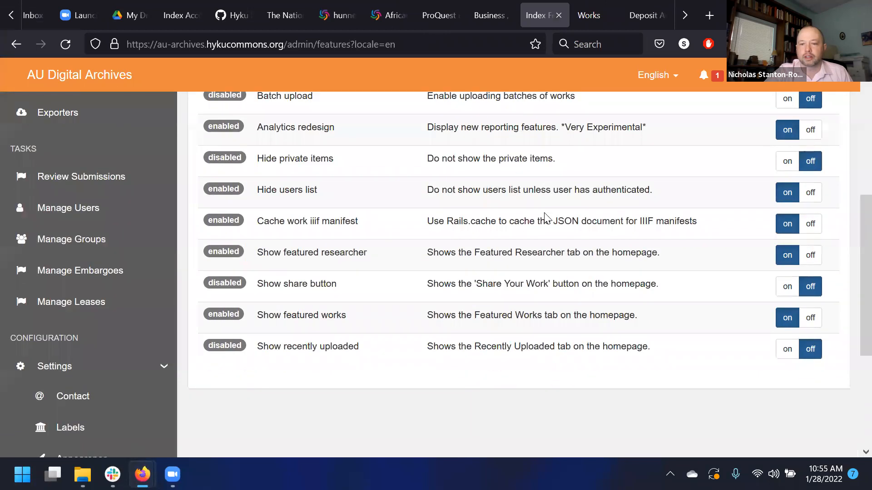
scroll(539, 266, up, 1)
scroll(542, 265, up, 4)
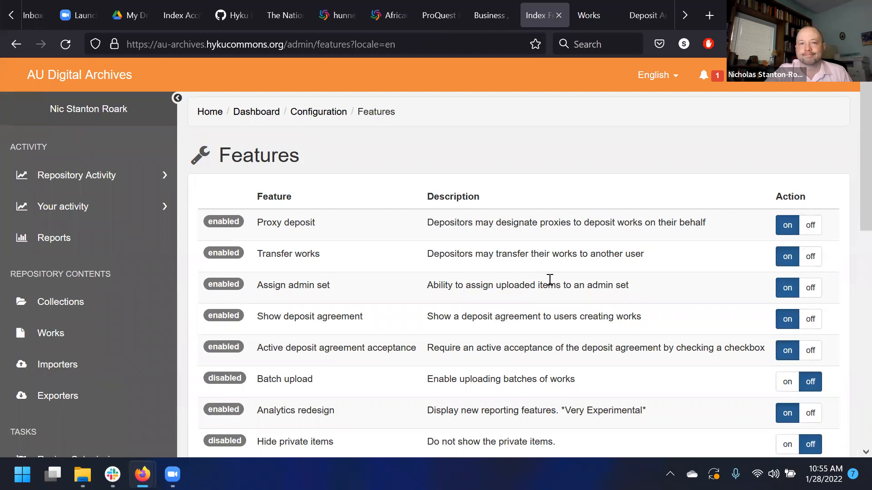
scroll(573, 218, down, 3)
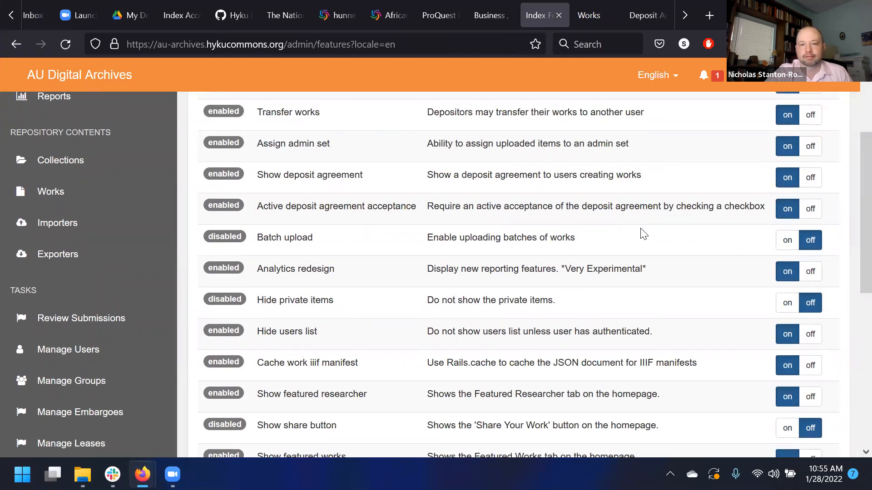
scroll(644, 234, up, 1)
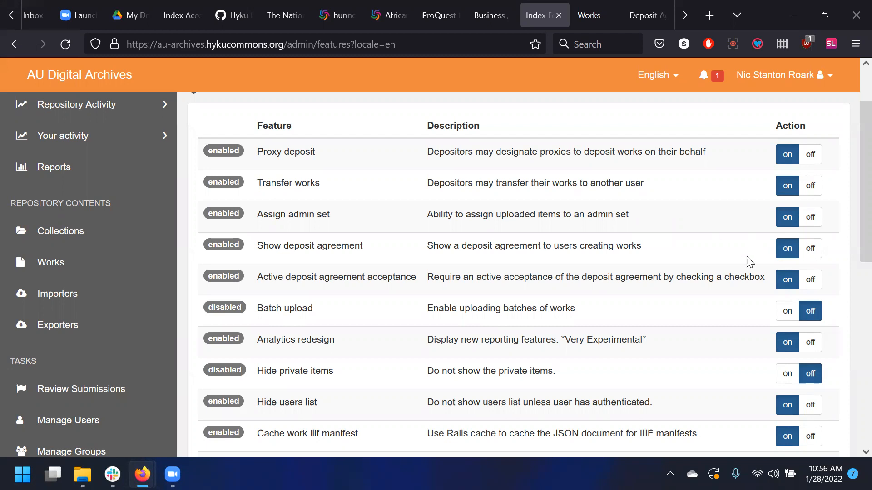
scroll(645, 272, down, 2)
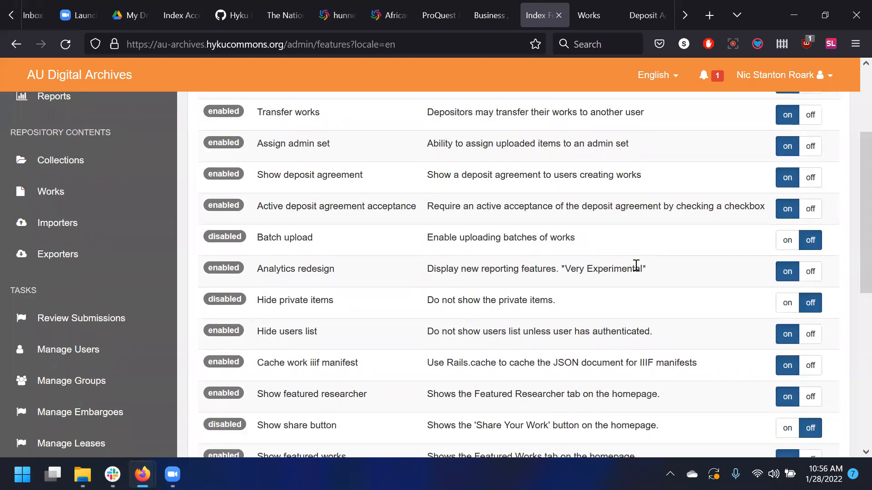
scroll(636, 265, down, 5)
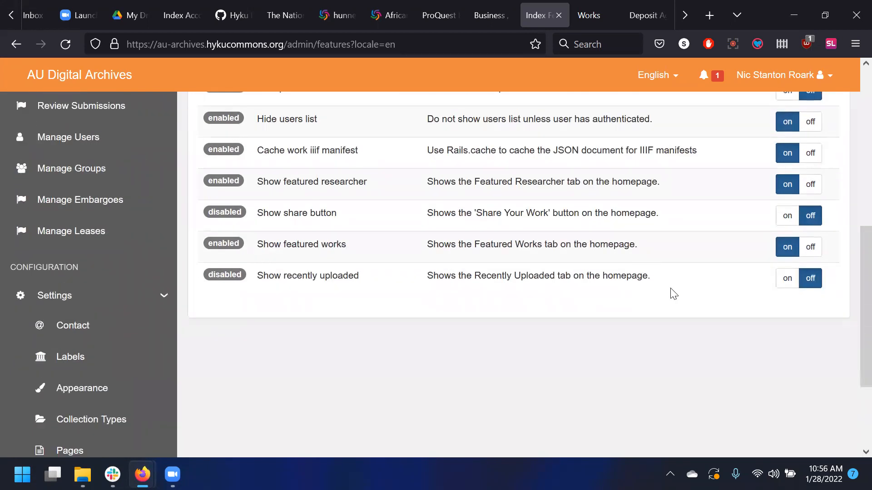
Read the Show recently uploaded description and look over the other Configuration settings pages
drag(667, 279, 429, 276)
click(430, 279)
scroll(101, 269, down, 3)
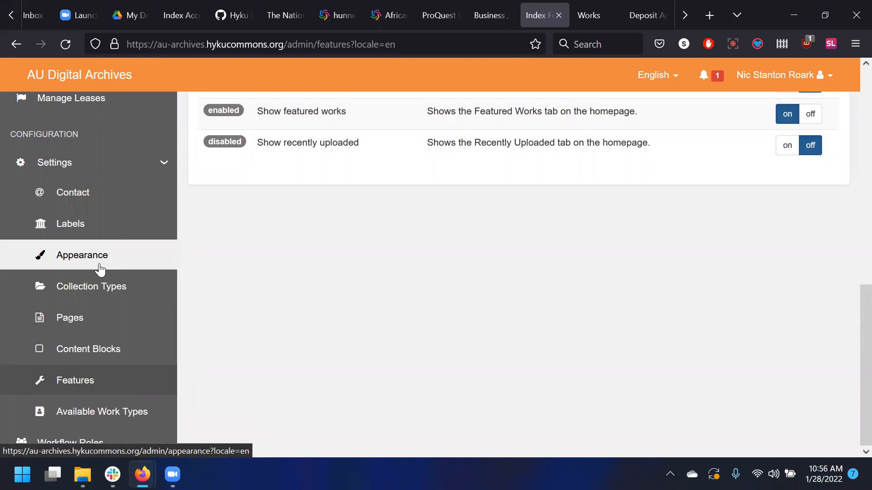
Examine the Description column heading above the feature explanations
scroll(643, 282, up, 1)
scroll(645, 260, up, 15)
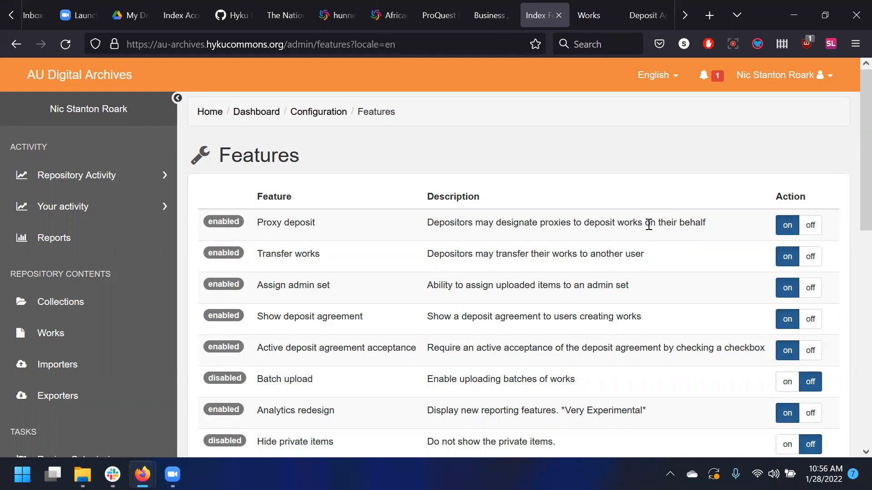
double_click(429, 204)
drag(427, 205, 522, 200)
click(521, 197)
drag(414, 200, 568, 204)
click(568, 208)
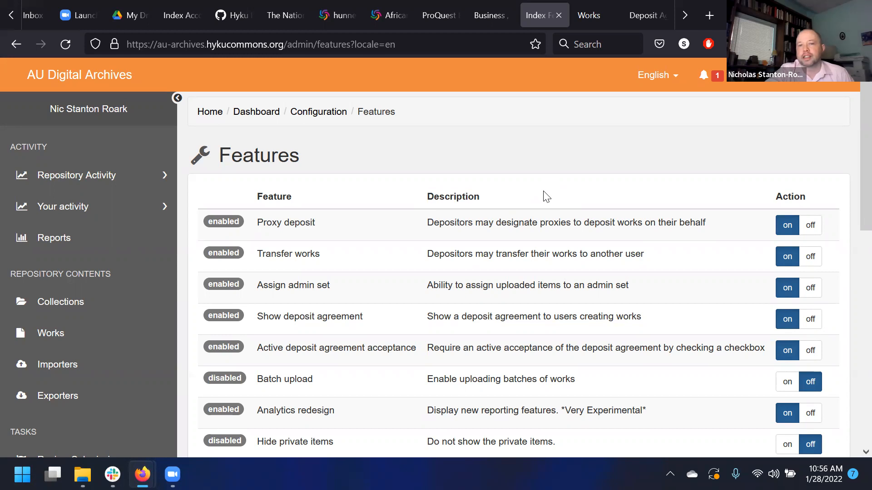
drag(502, 195, 439, 197)
click(443, 198)
Examine the "Very Experimental" note in the Analytics redesign description and look over the rest of the feature list
scroll(446, 199, down, 5)
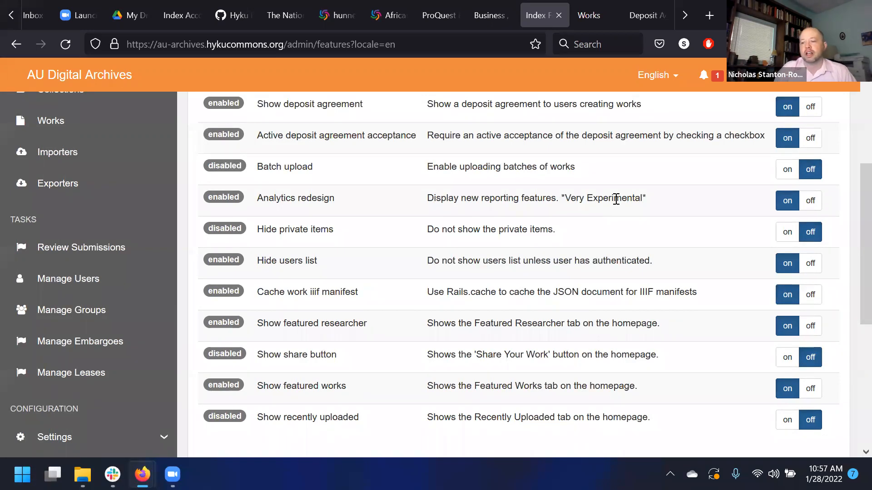
drag(653, 206, 567, 200)
click(562, 211)
click(645, 209)
click(568, 200)
scroll(584, 237, up, 5)
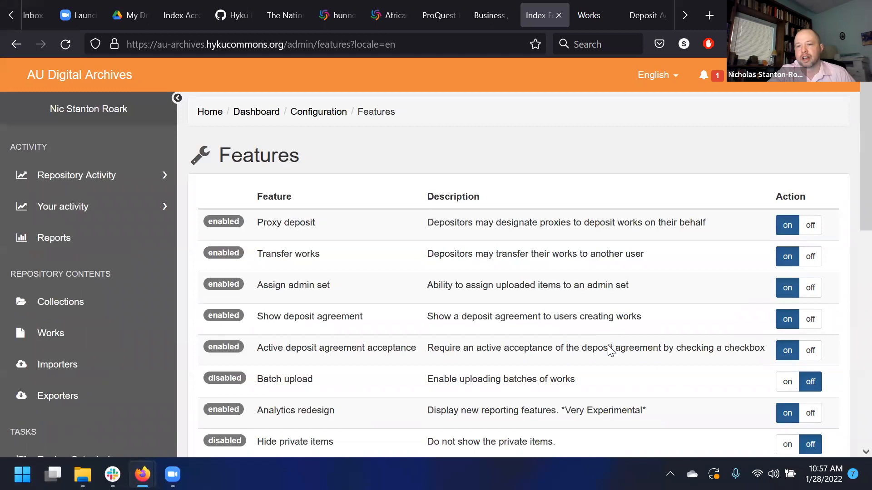
scroll(608, 350, down, 4)
drag(657, 272, 562, 269)
click(657, 289)
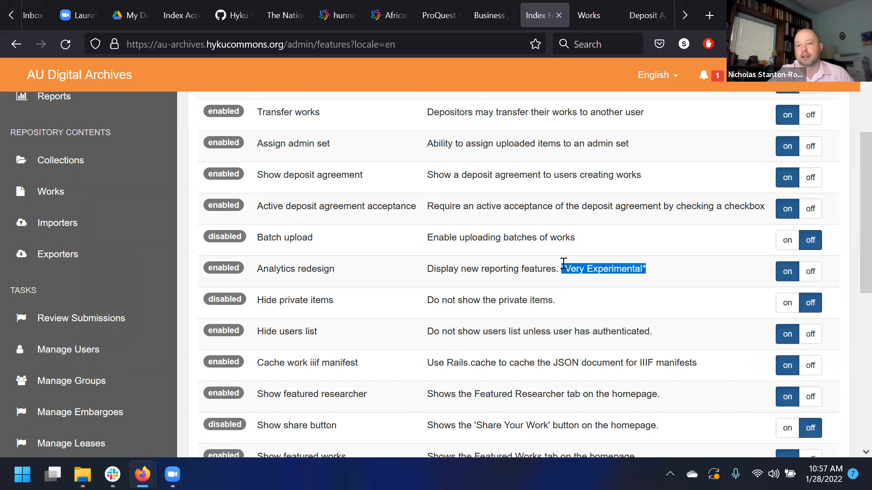
click(566, 270)
drag(652, 273, 588, 270)
click(589, 270)
scroll(589, 270, down, 5)
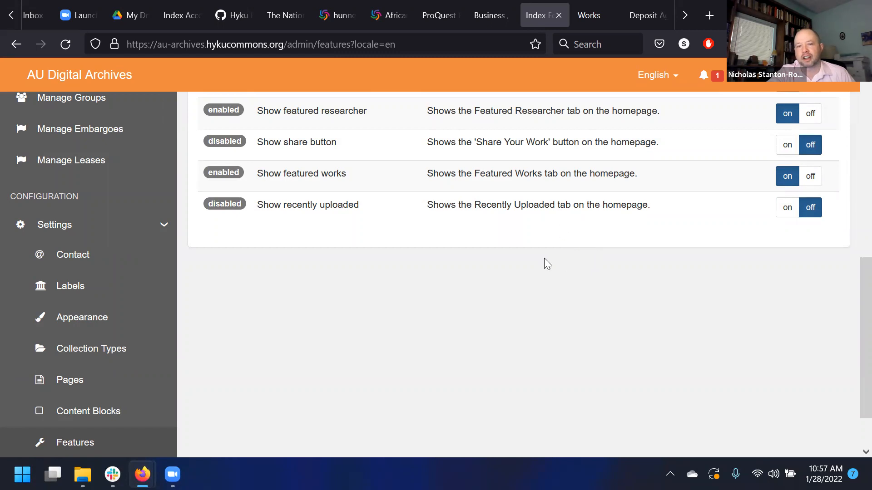
scroll(545, 268, up, 5)
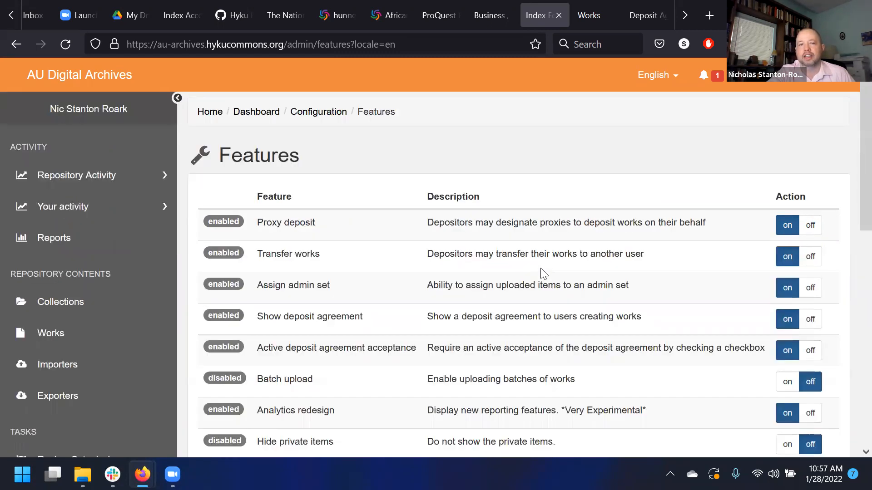
Examine the descriptions of the four homepage display features, from Show featured researcher through Show recently uploaded
scroll(543, 272, down, 5)
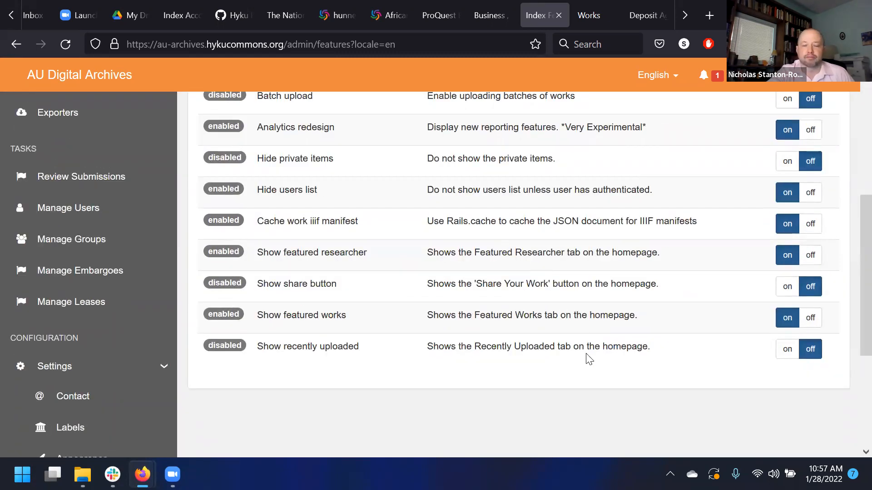
drag(656, 350, 564, 286)
click(566, 272)
drag(671, 356, 424, 253)
click(436, 268)
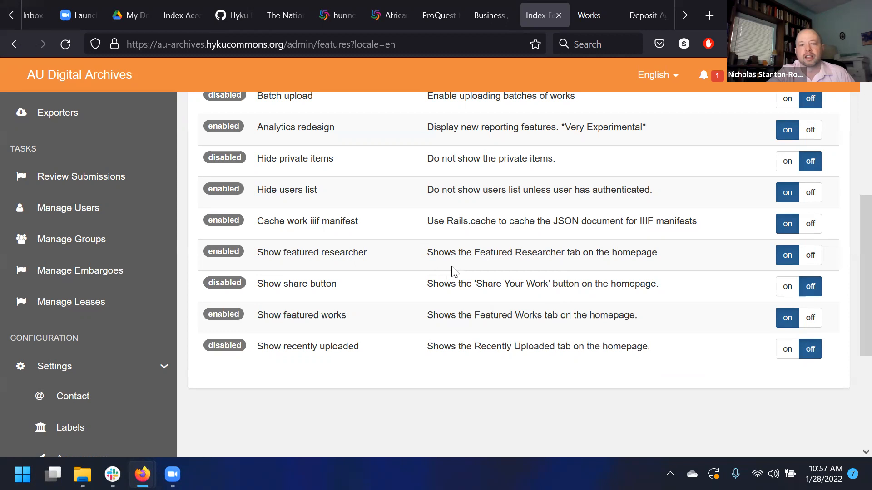
scroll(685, 332, up, 1)
scroll(685, 333, down, 1)
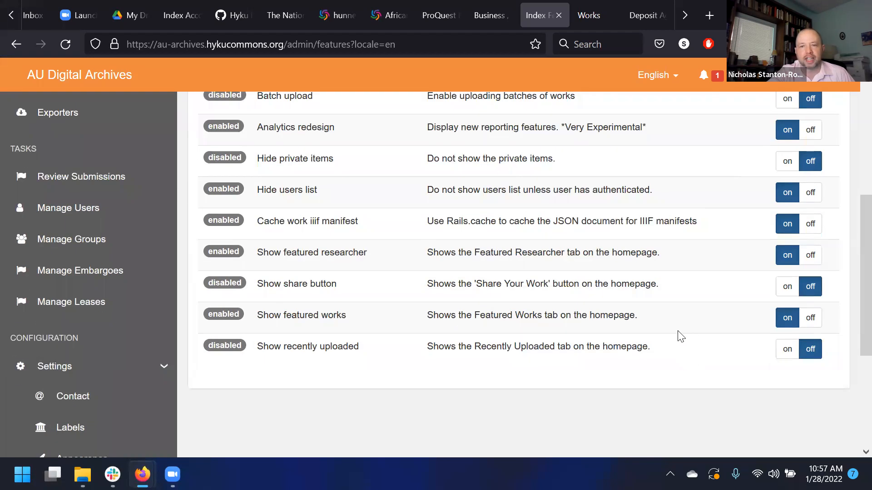
Look over the feature list from Proxy deposit onward and reread the homepage feature descriptions at its end
scroll(680, 337, up, 6)
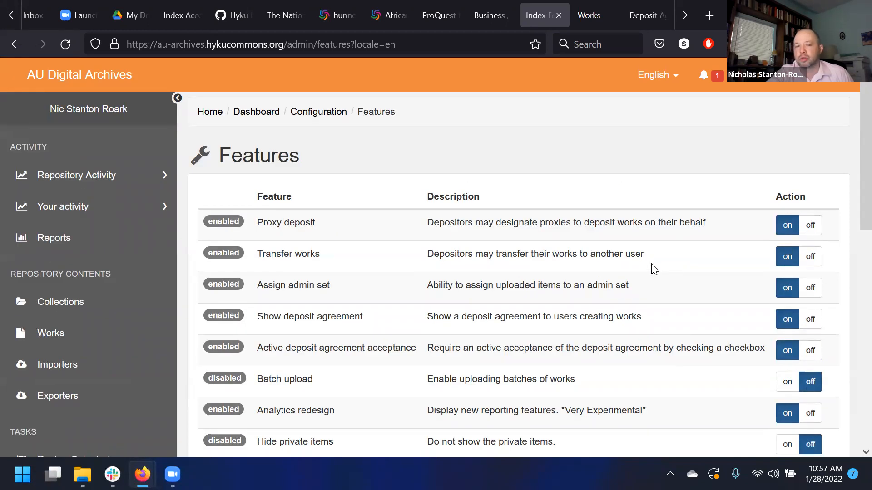
scroll(653, 270, down, 6)
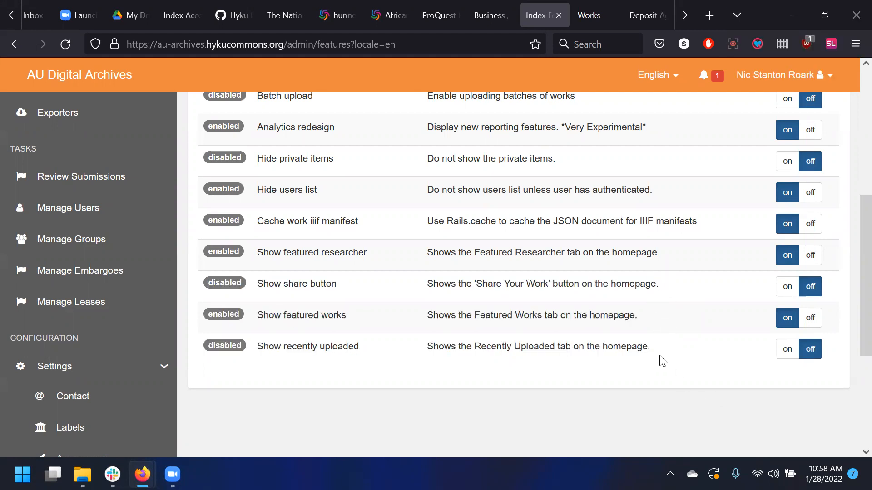
drag(651, 348, 483, 296)
click(437, 252)
click(483, 296)
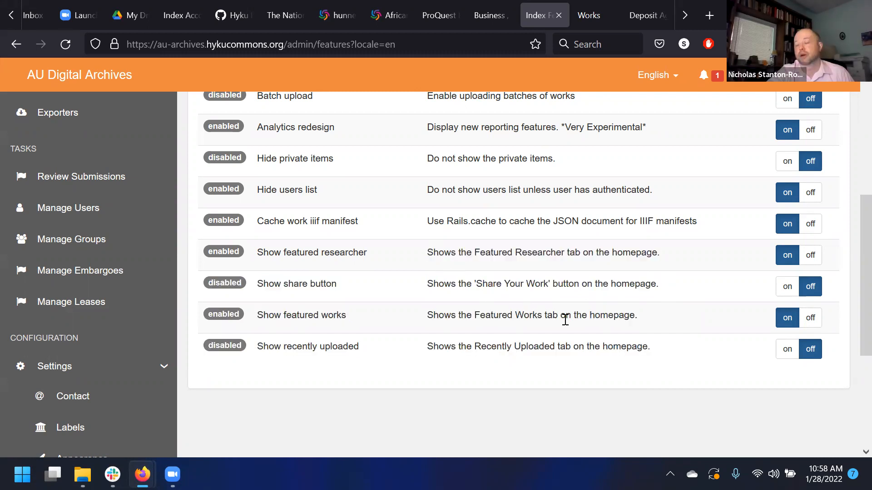